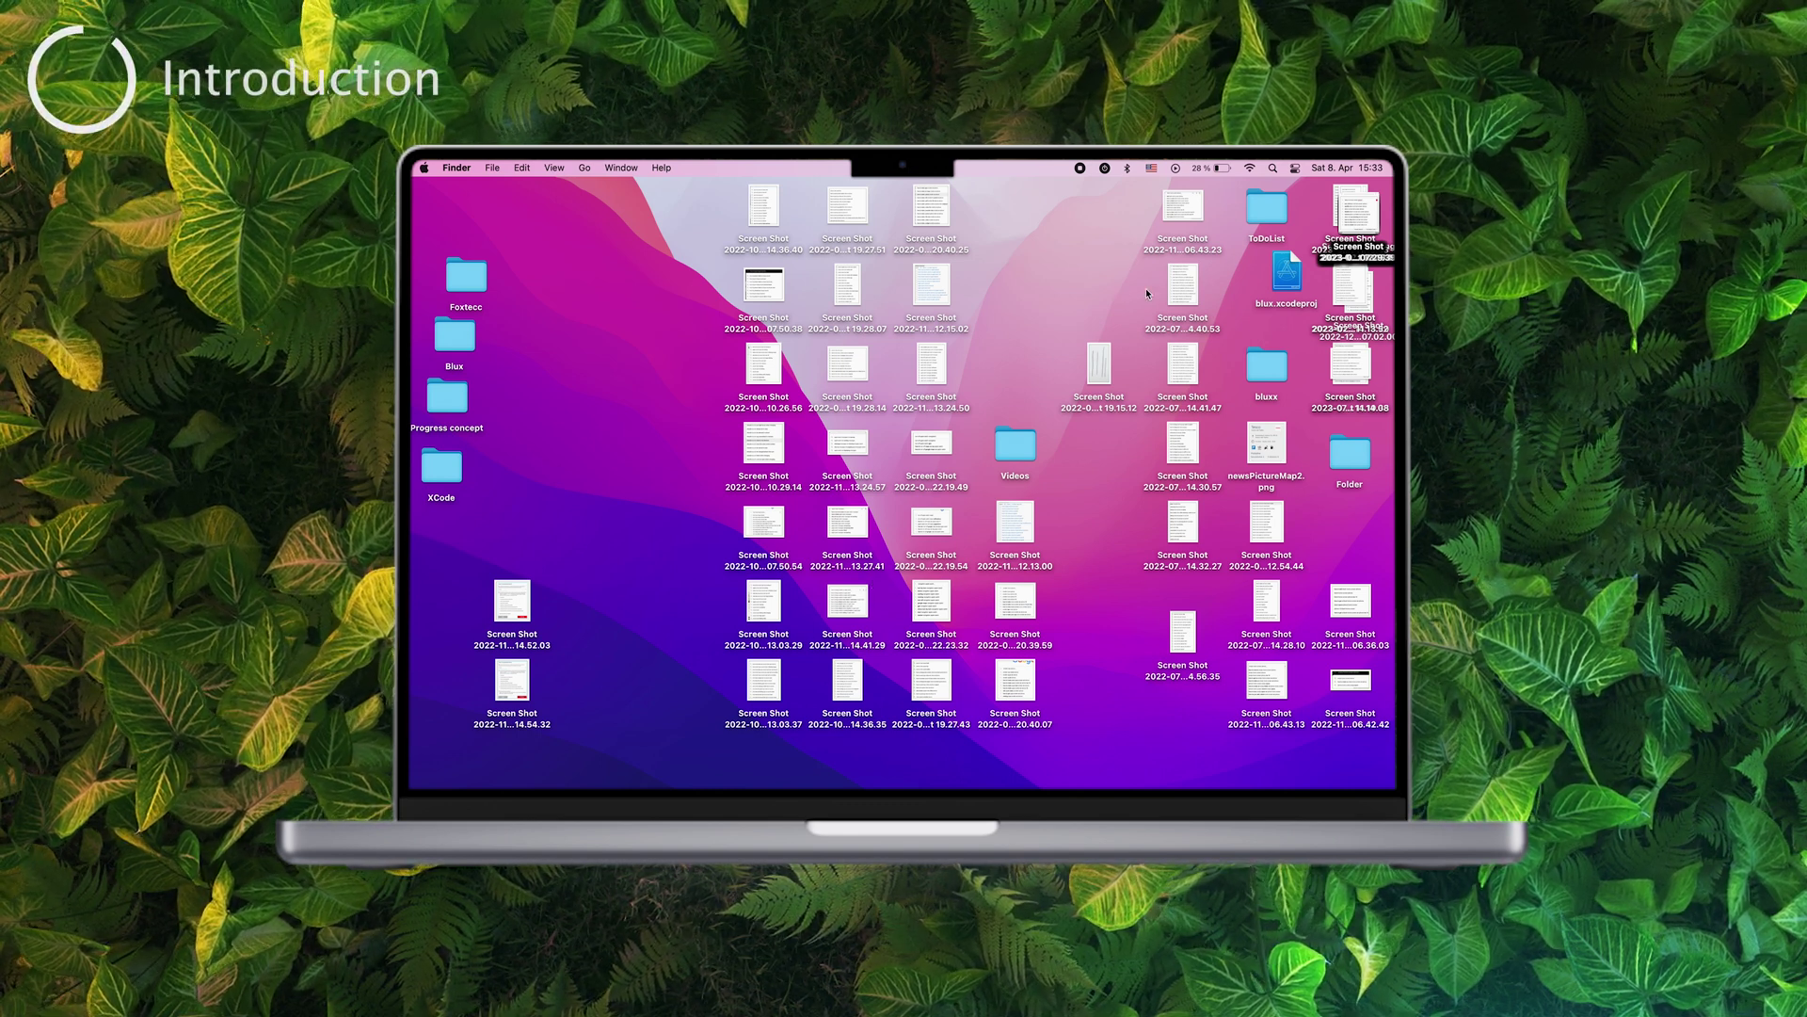
Drag-select a group of desktop icons and toggle Mission Control three times
left_click_drag(658, 302, 601, 497)
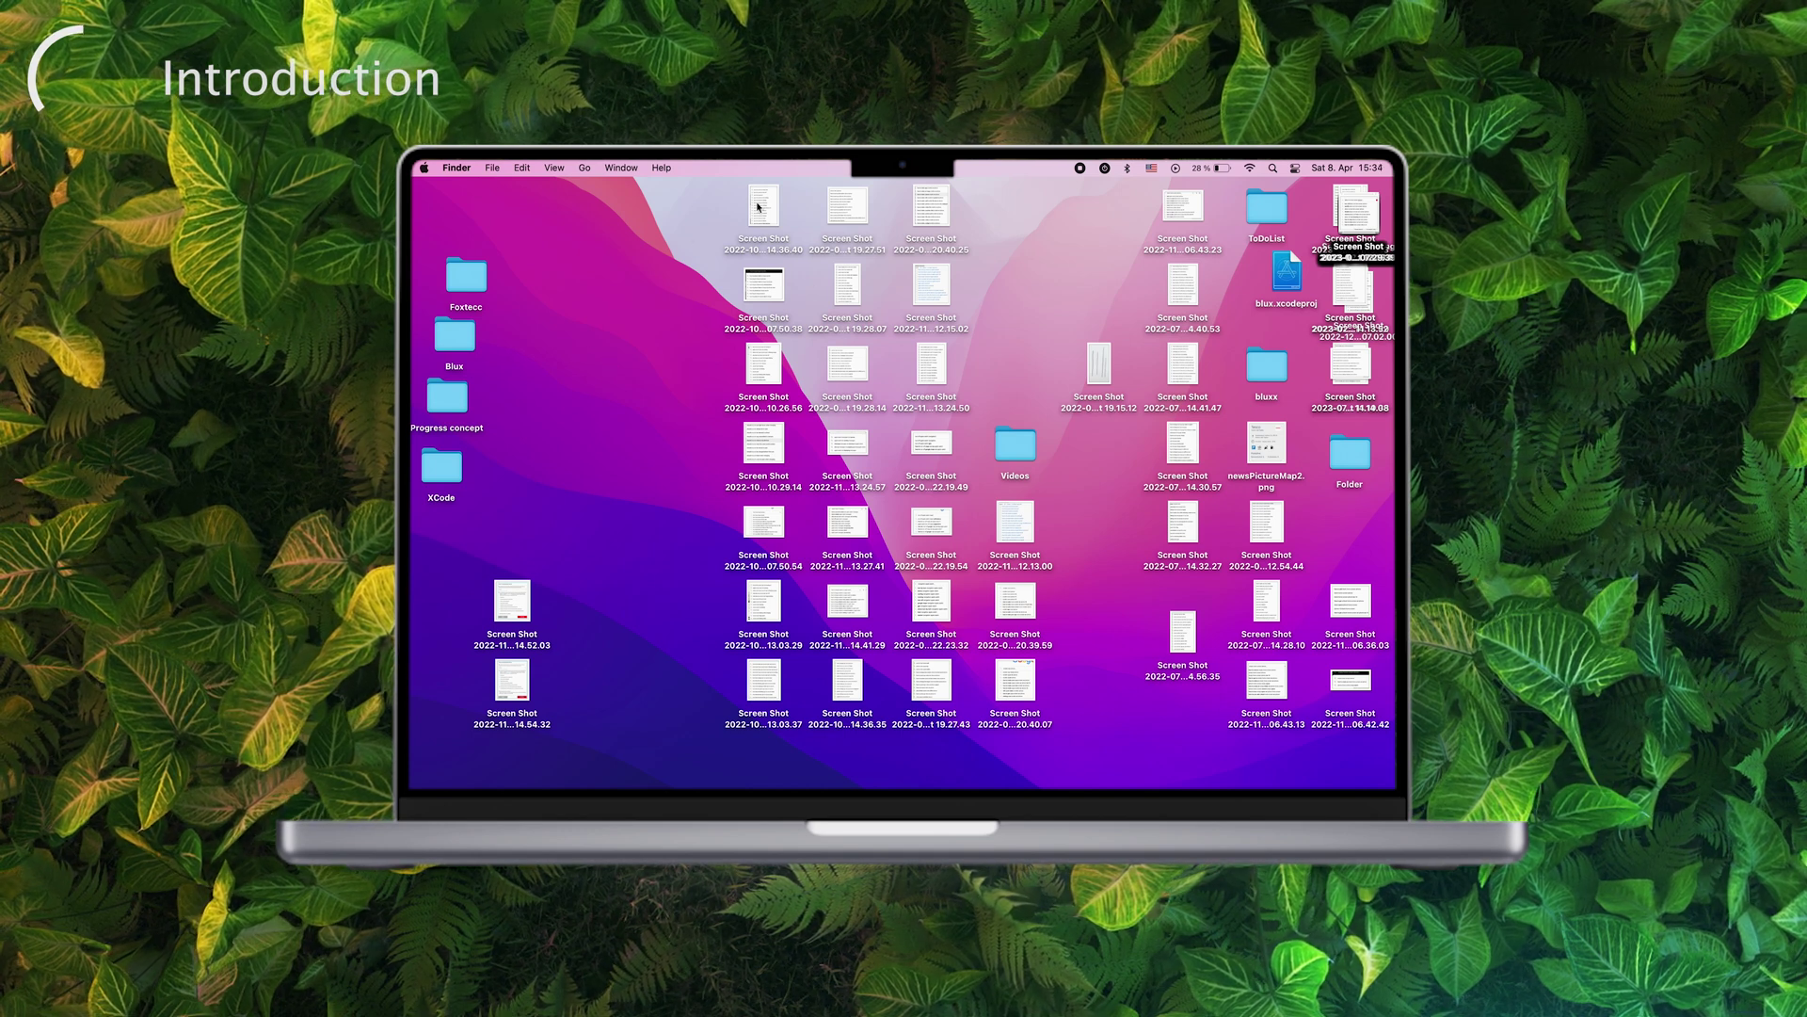
key("ctrl+Up")
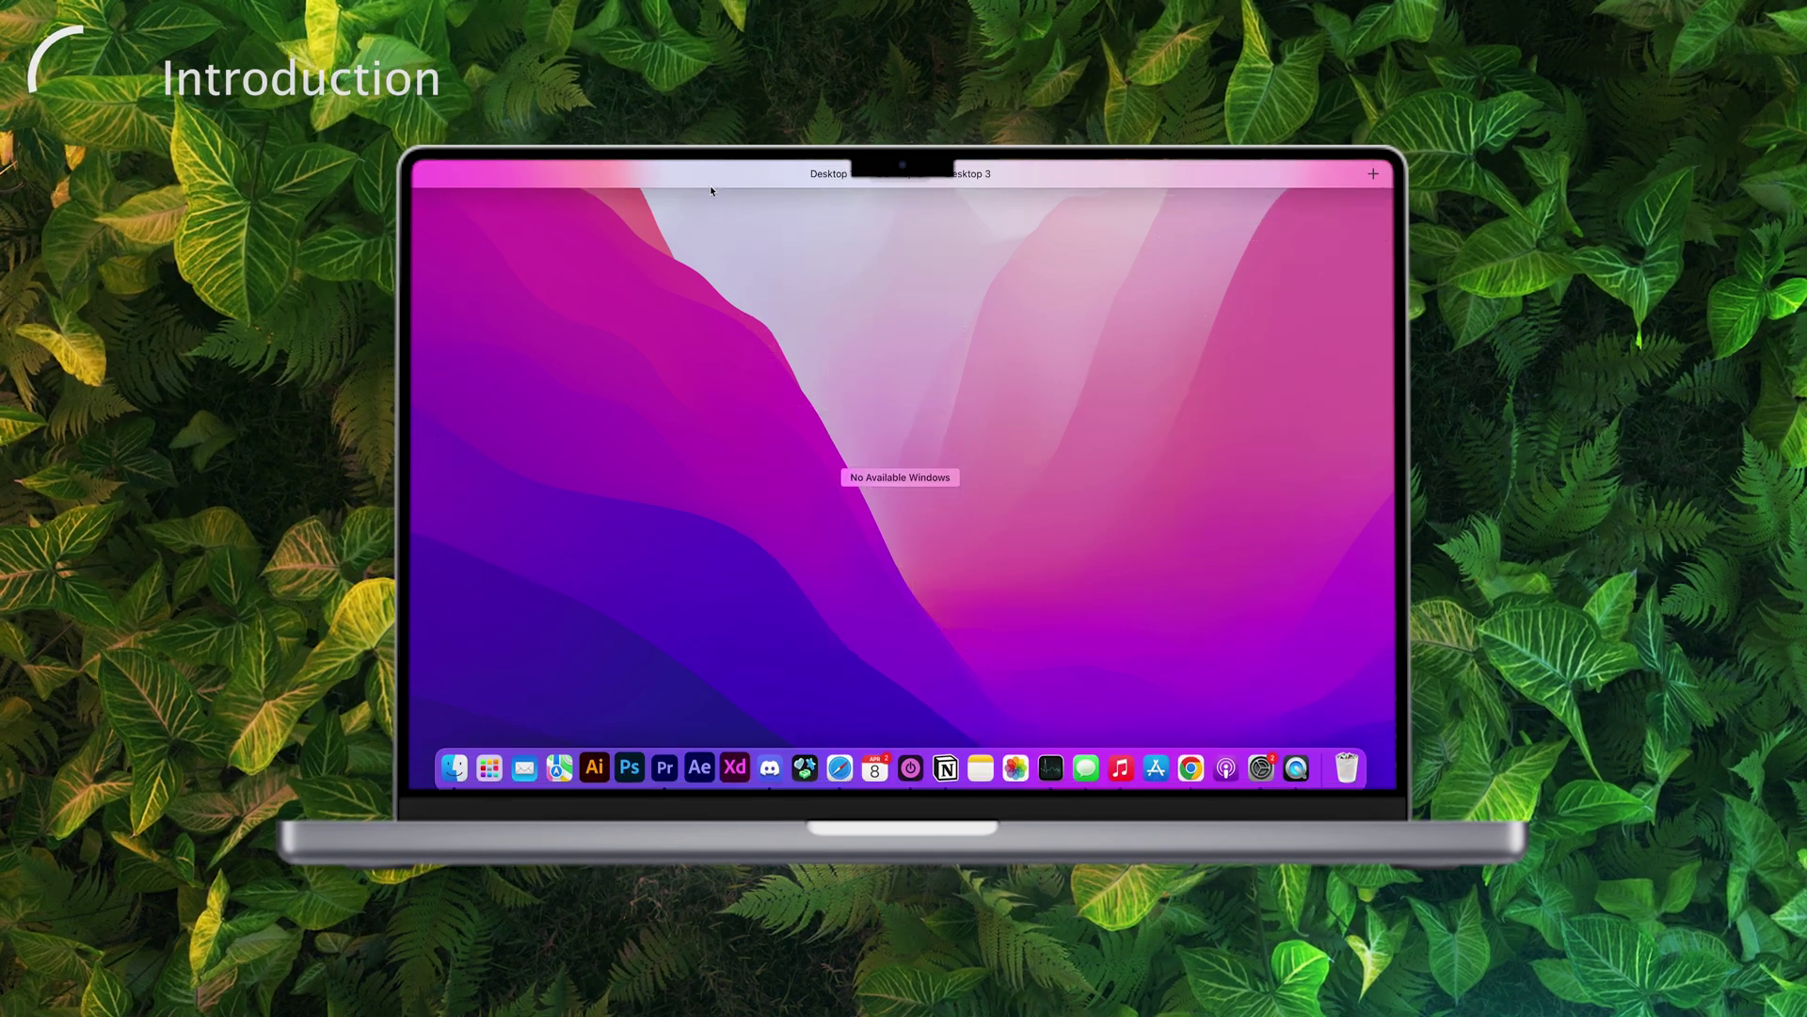
key("ctrl+Up")
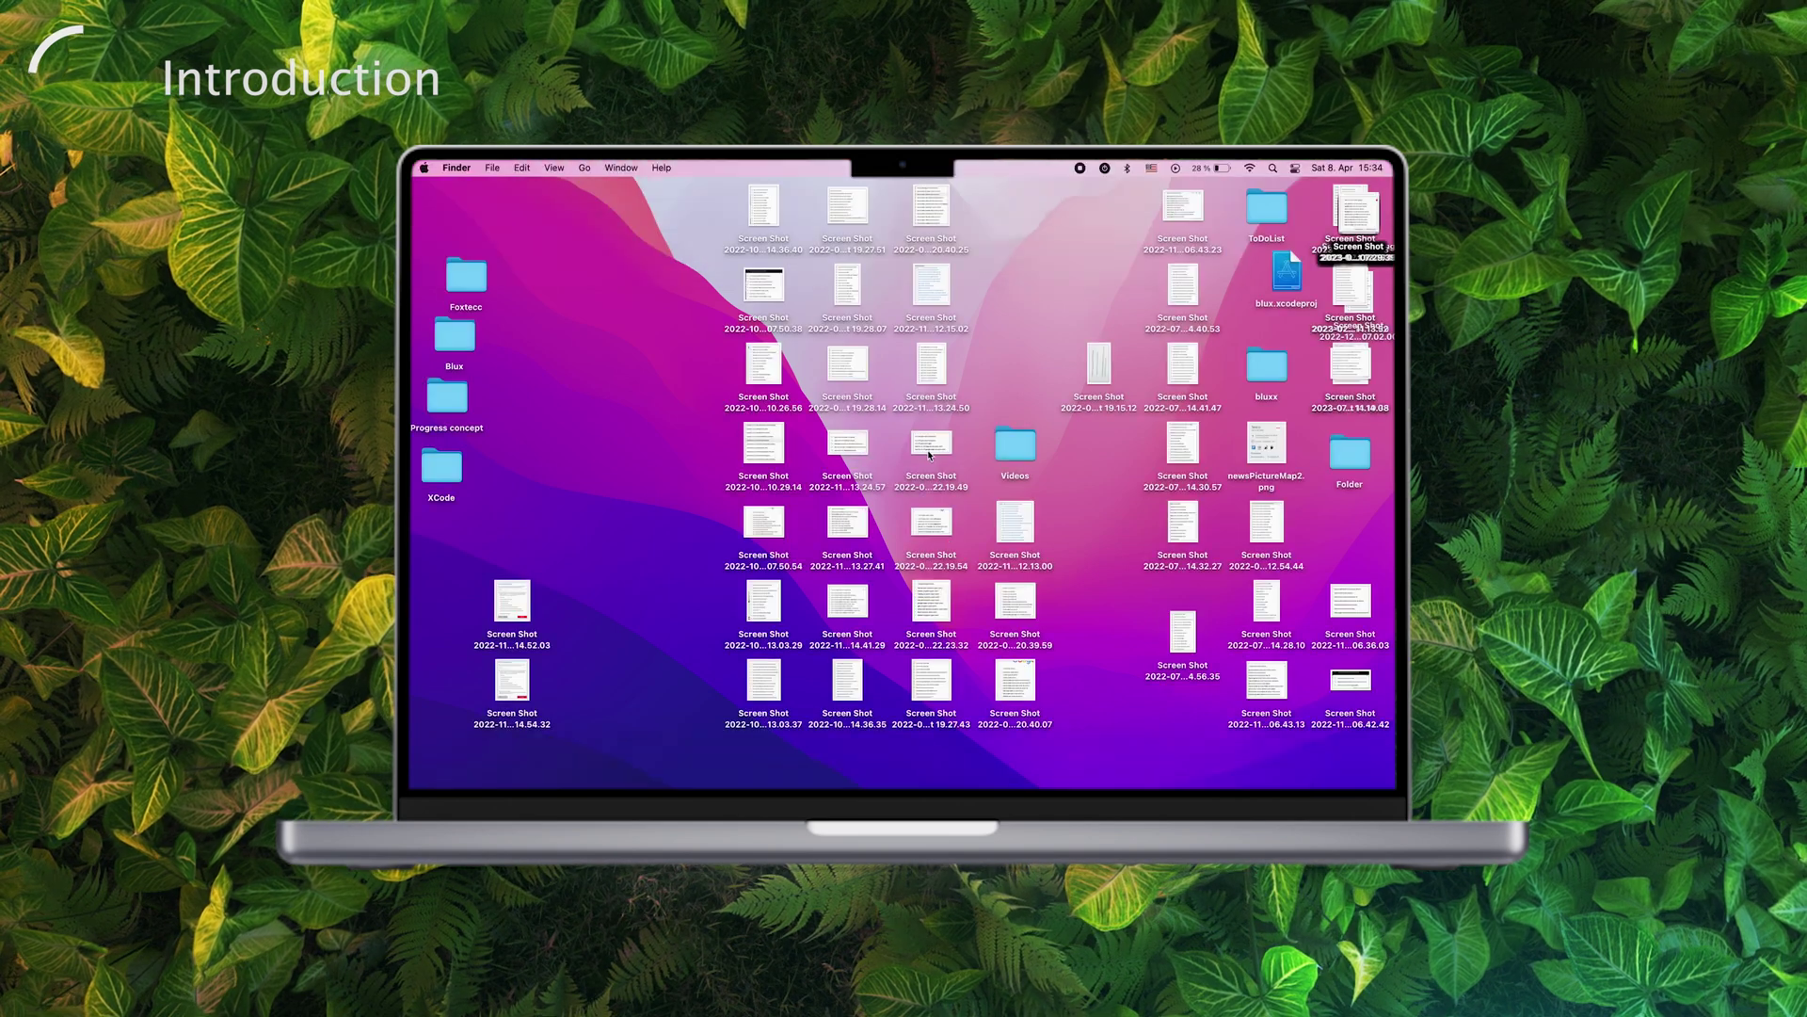
key("ctrl+Up")
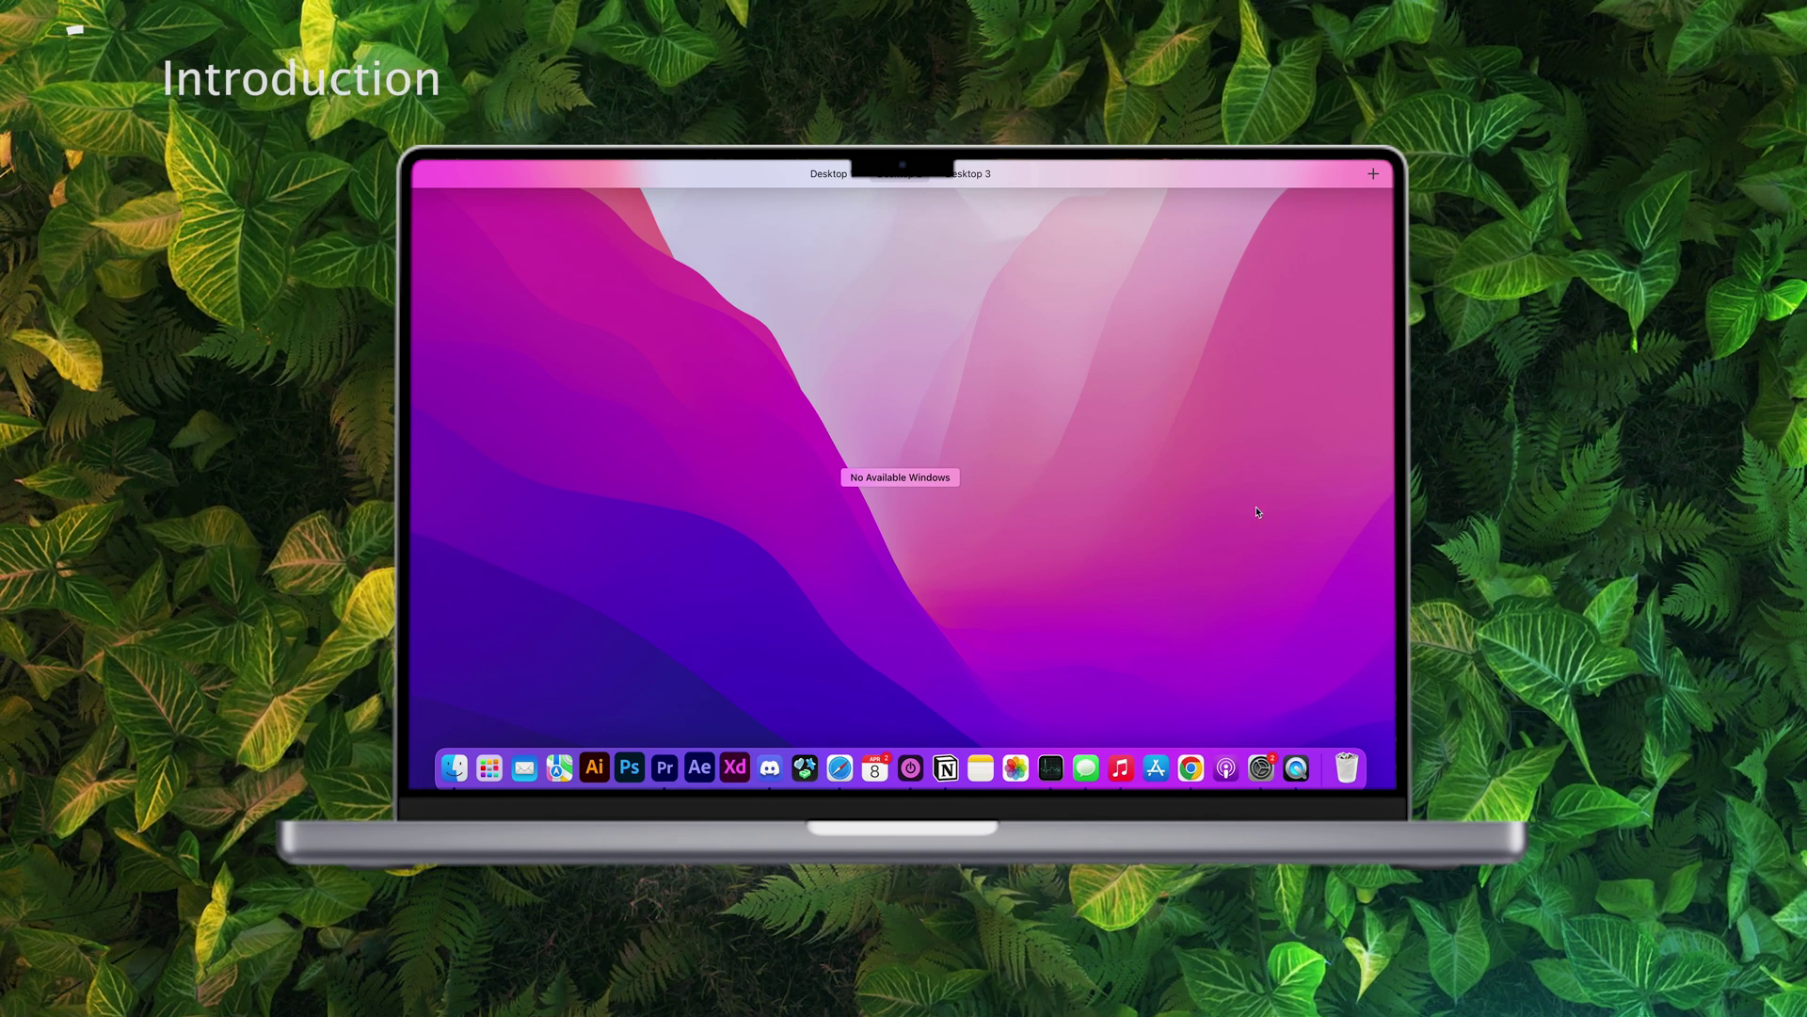
Leave Mission Control for the desktop and lower the system volume one step
left_click(1166, 428)
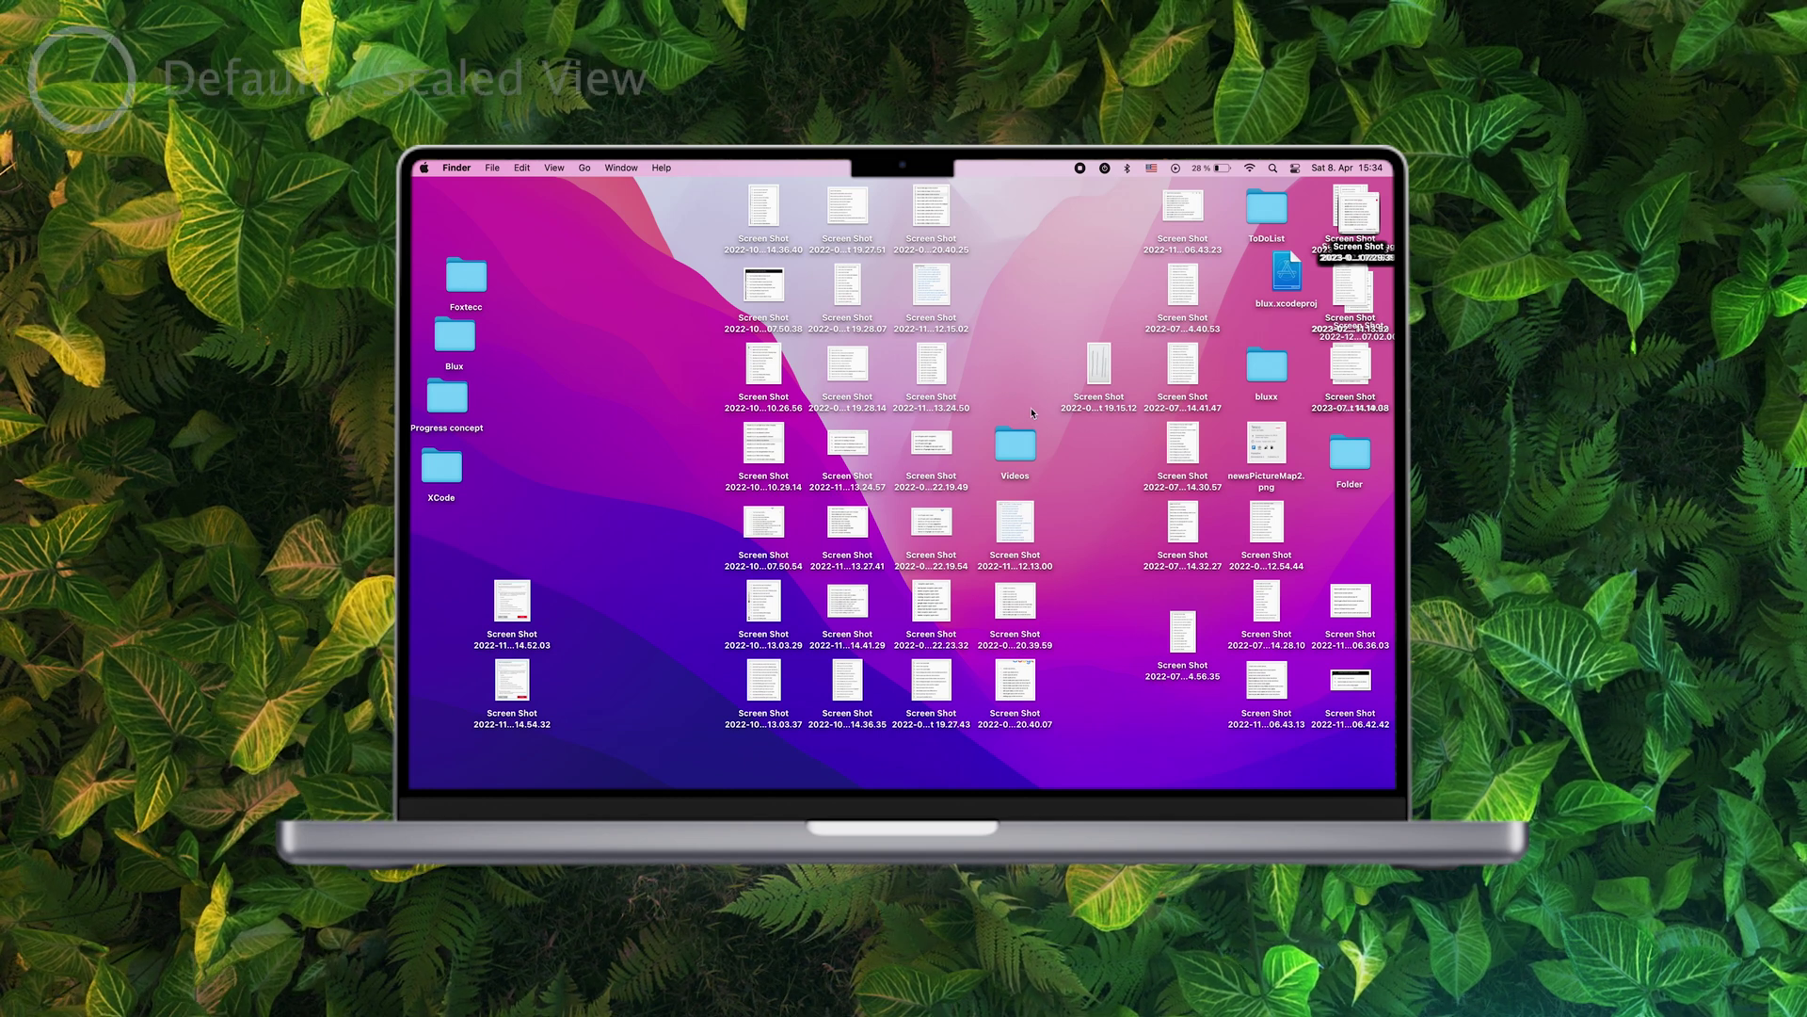
key("XF86AudioRaiseVolume")
key("XF86AudioLowerVolume")
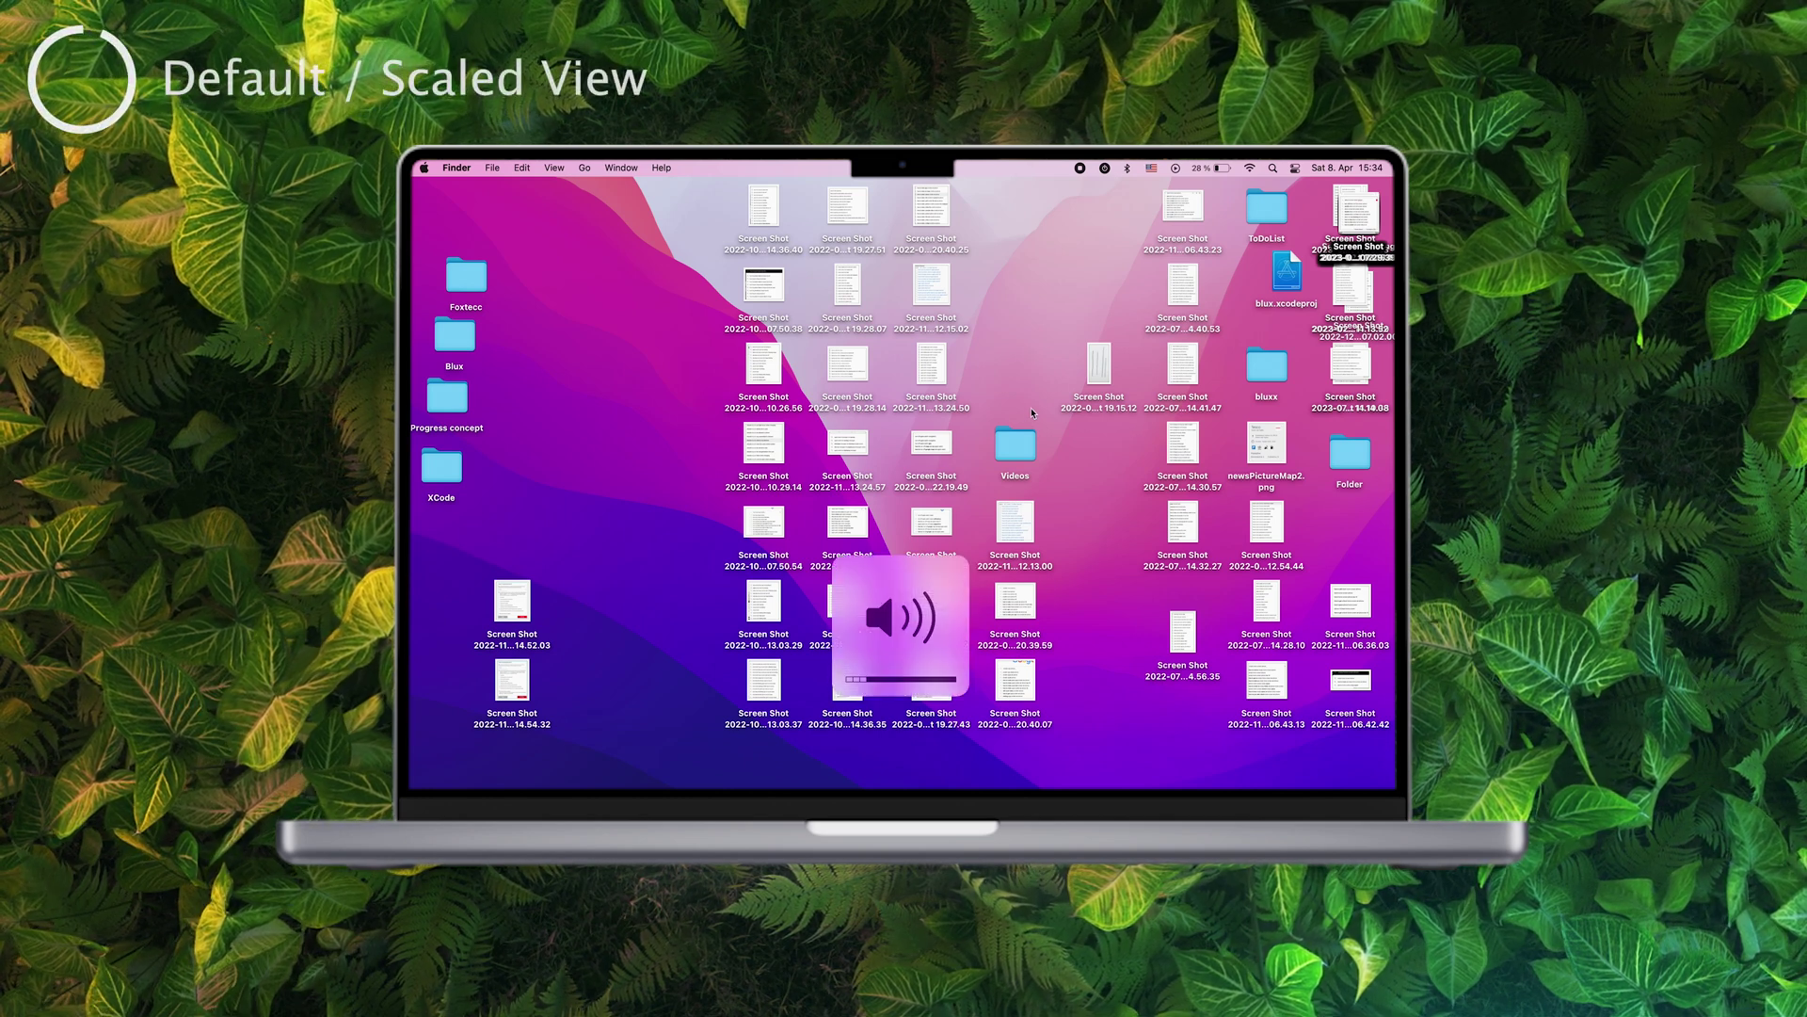
Open System Preferences and return to the full pane overview with the search cleared
left_click(1191, 766)
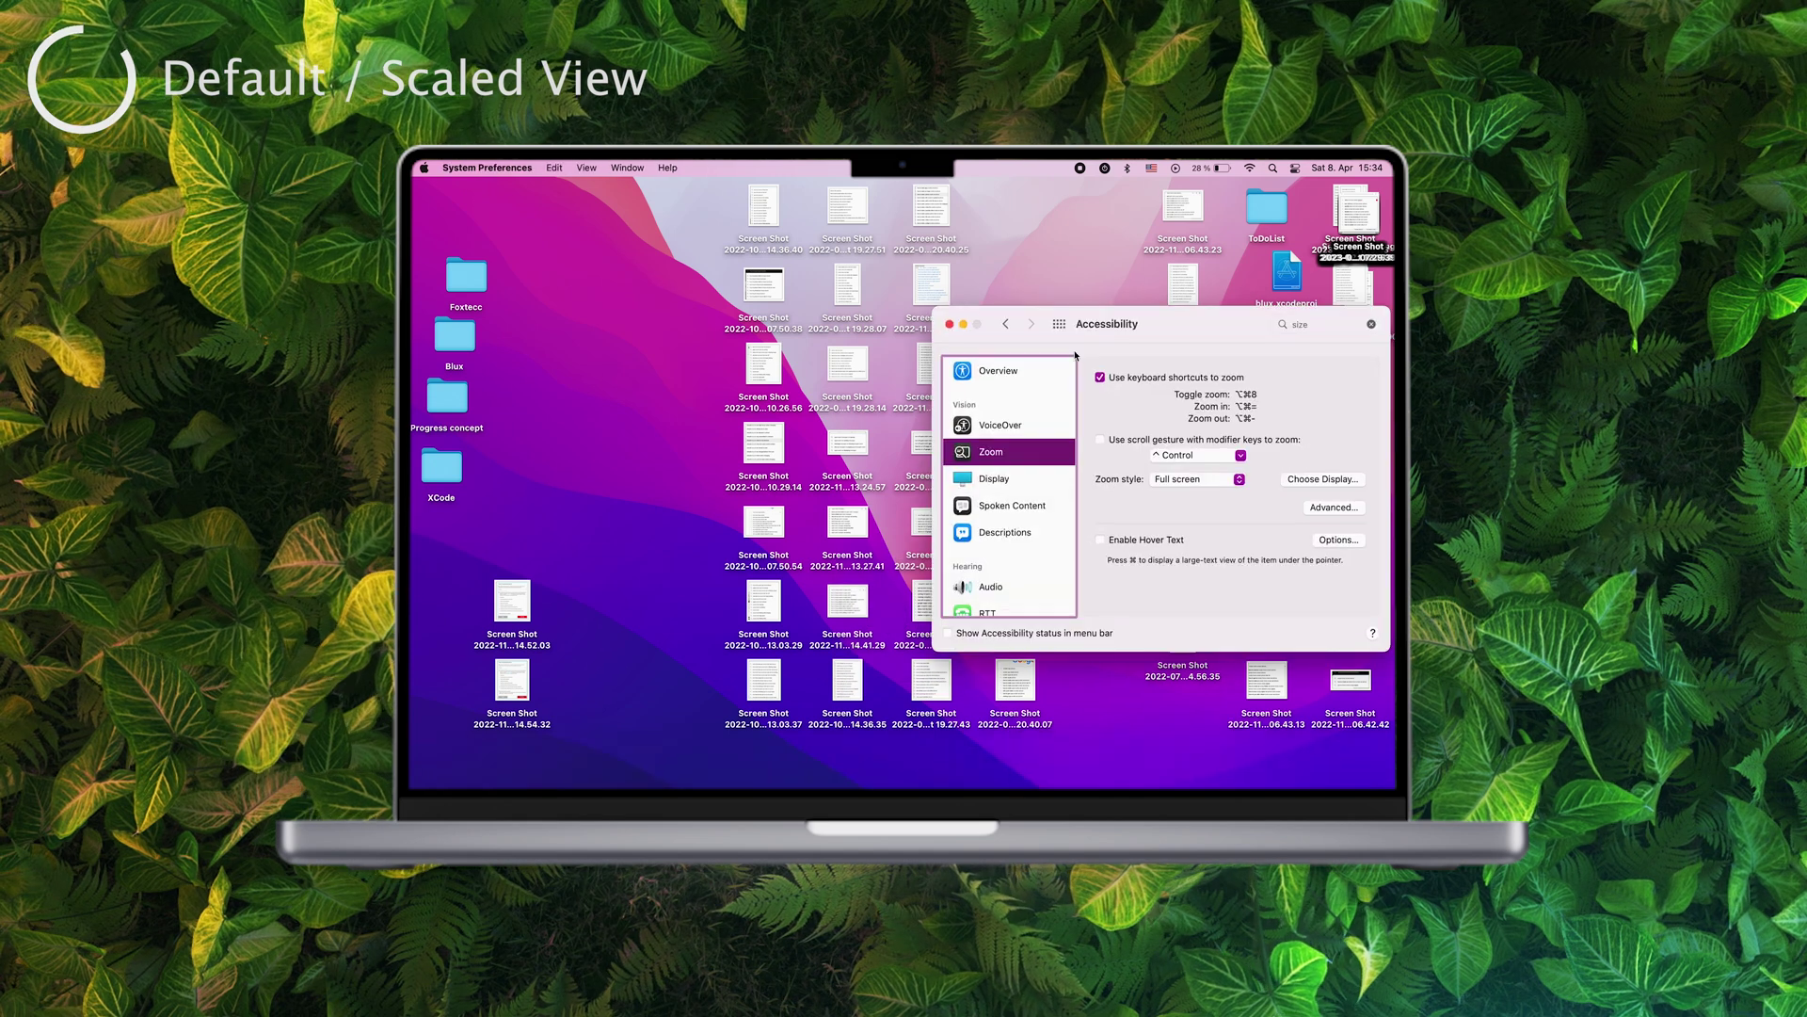
left_click_drag(1166, 331, 888, 302)
left_click(730, 294)
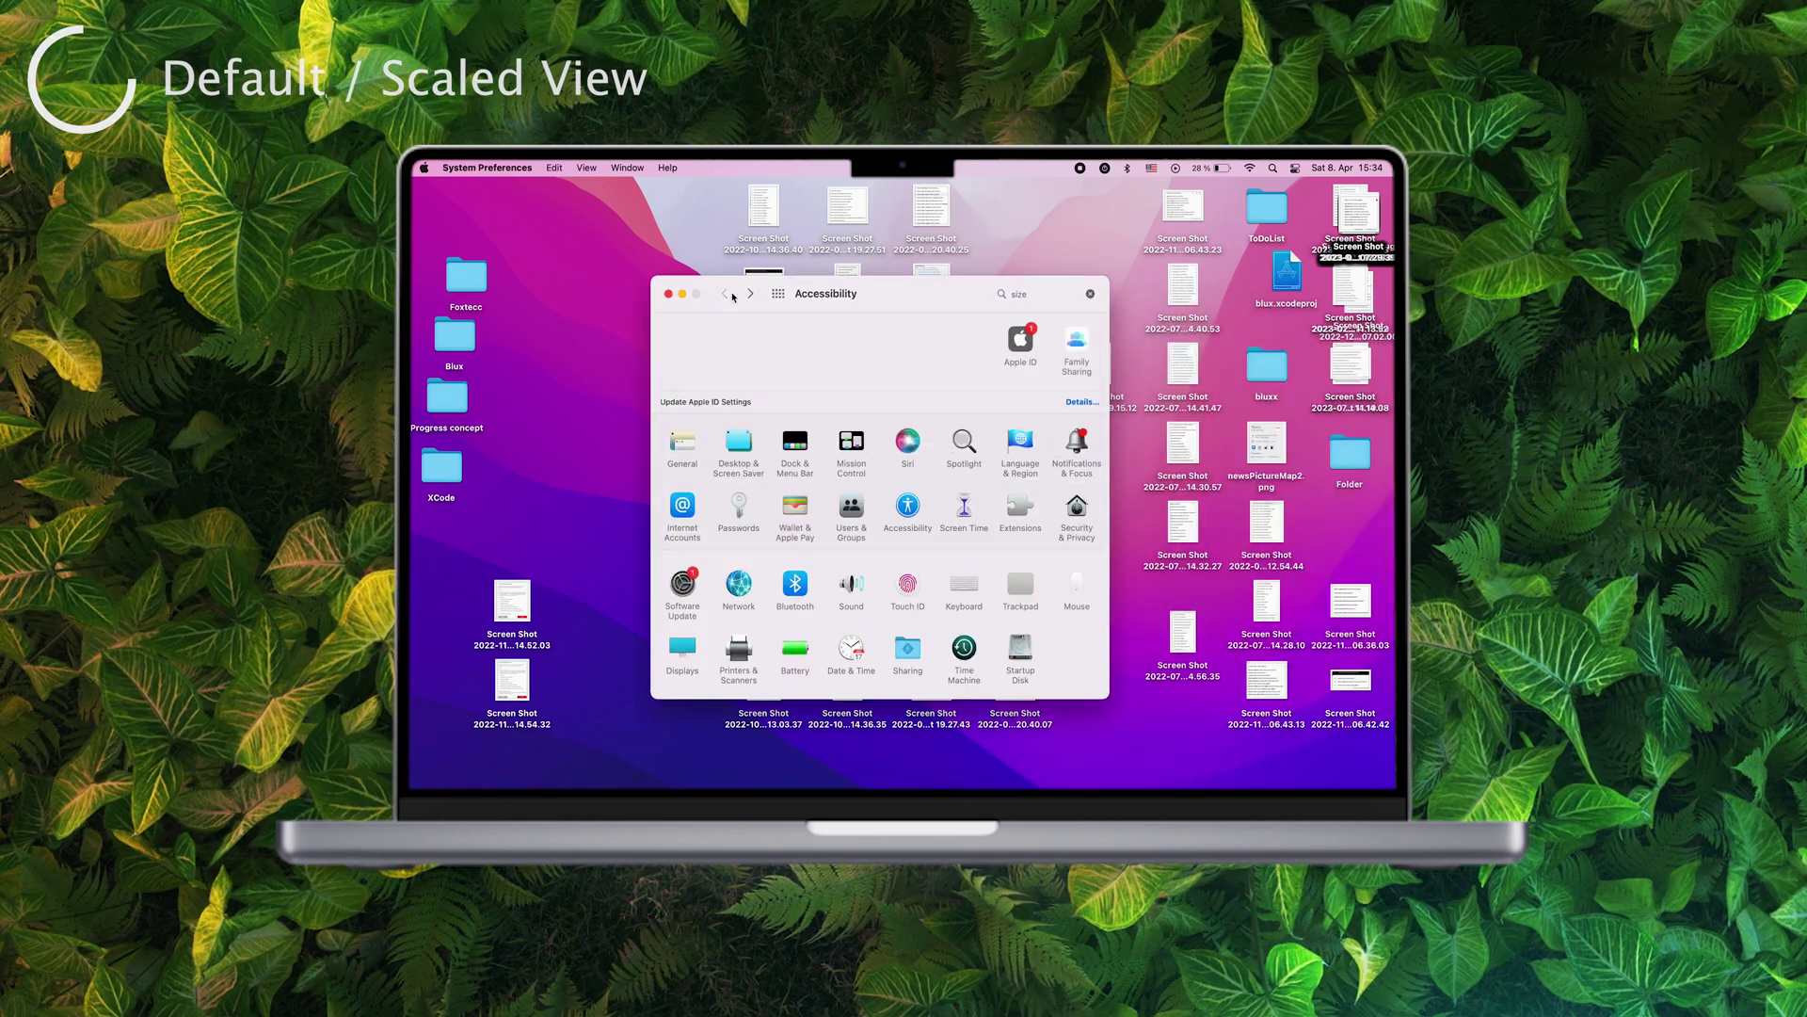
left_click(1091, 294)
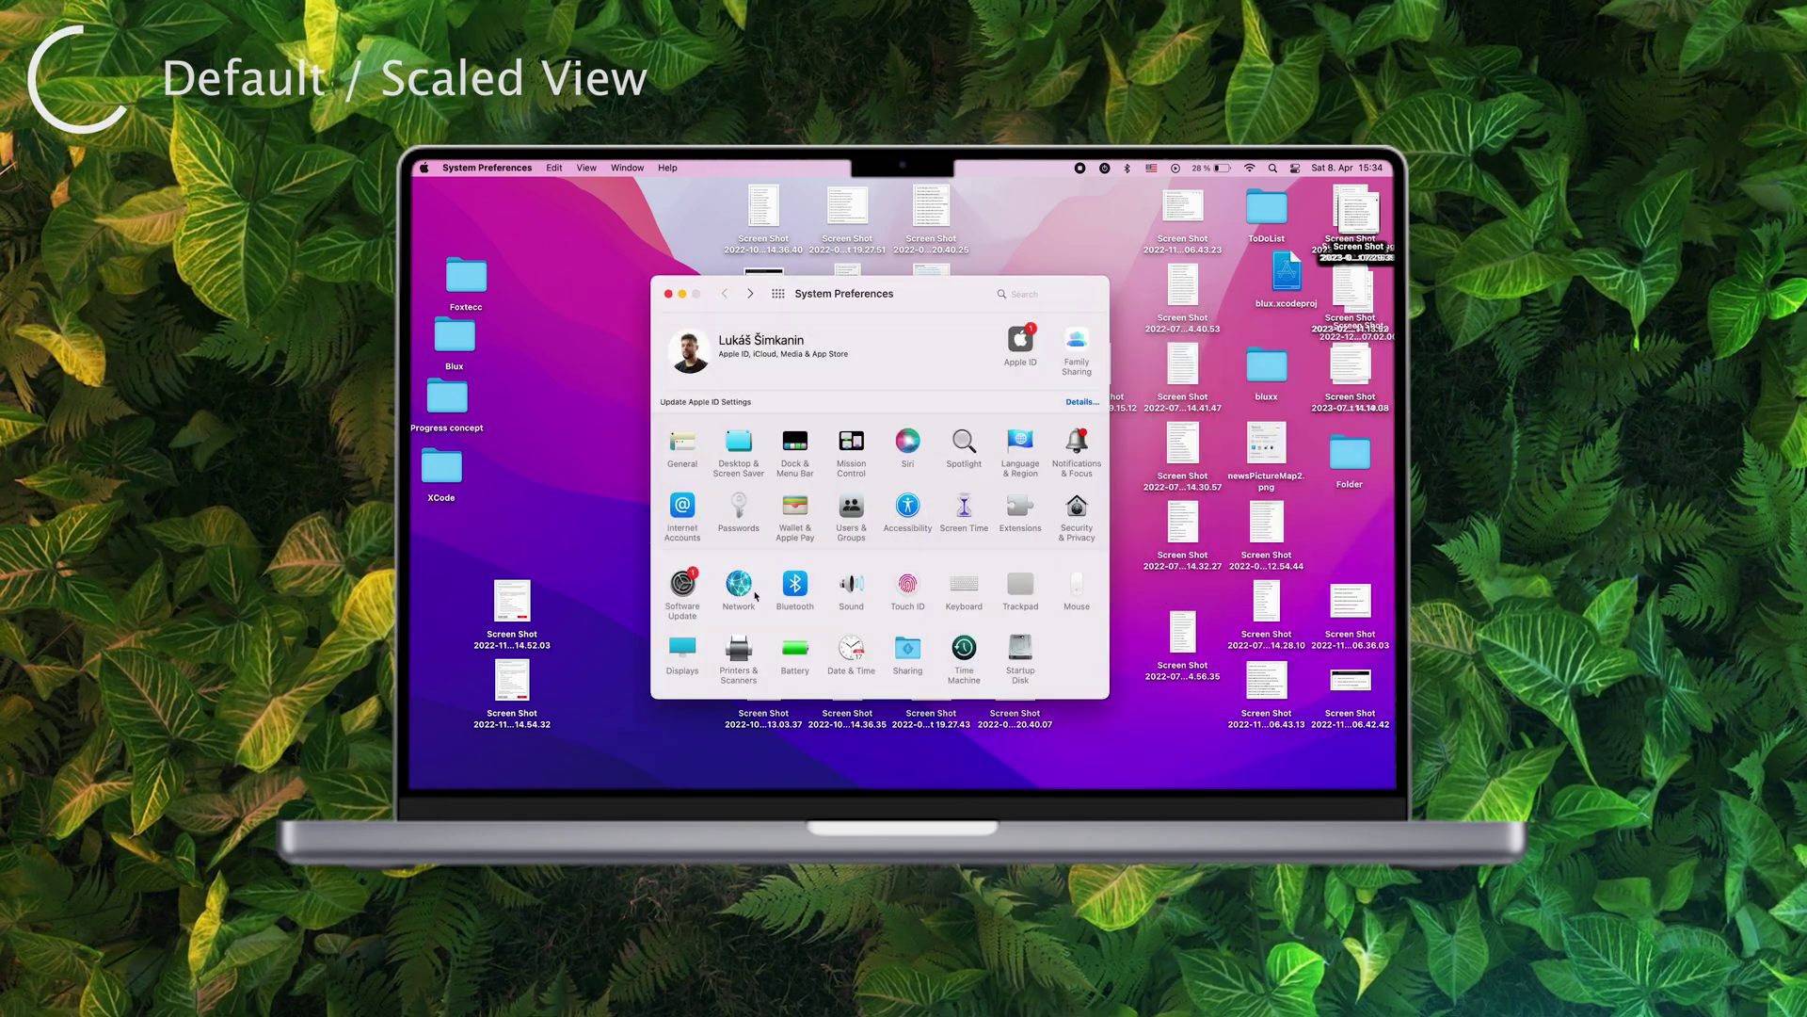
Open Displays and set the built-in display resolution to Scaled at the Default size
left_click(688, 648)
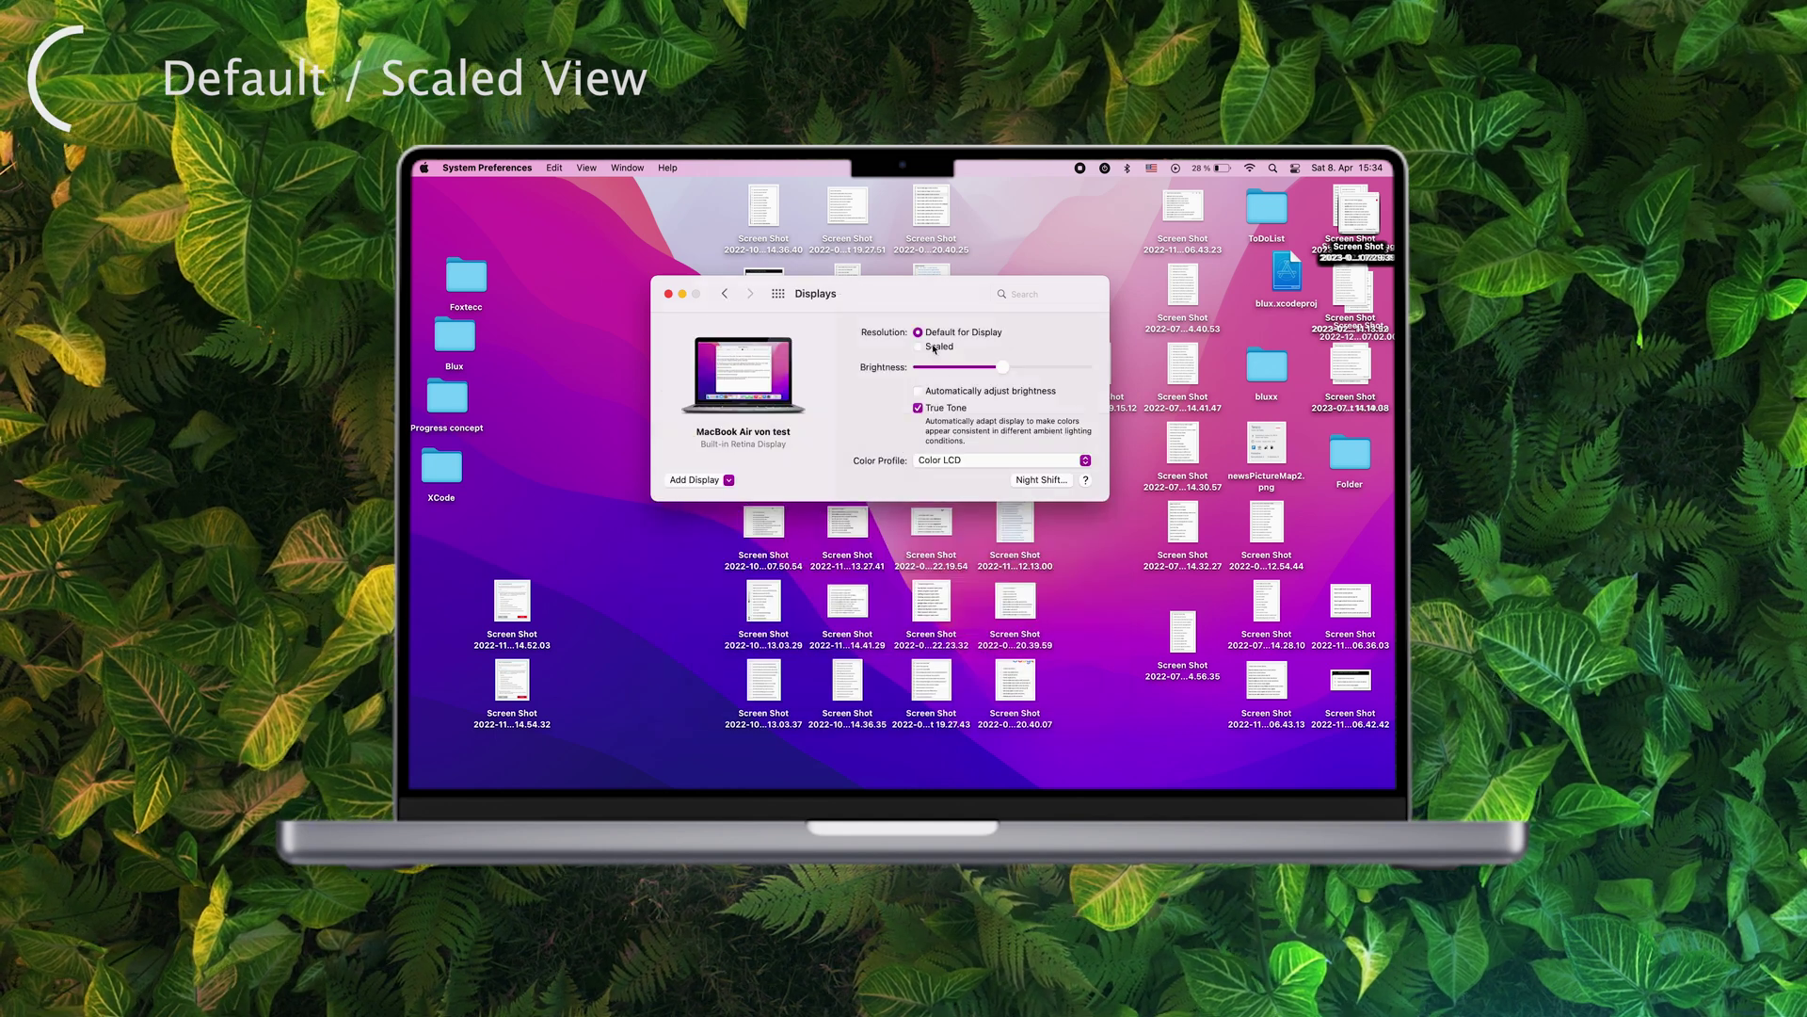
left_click(933, 348)
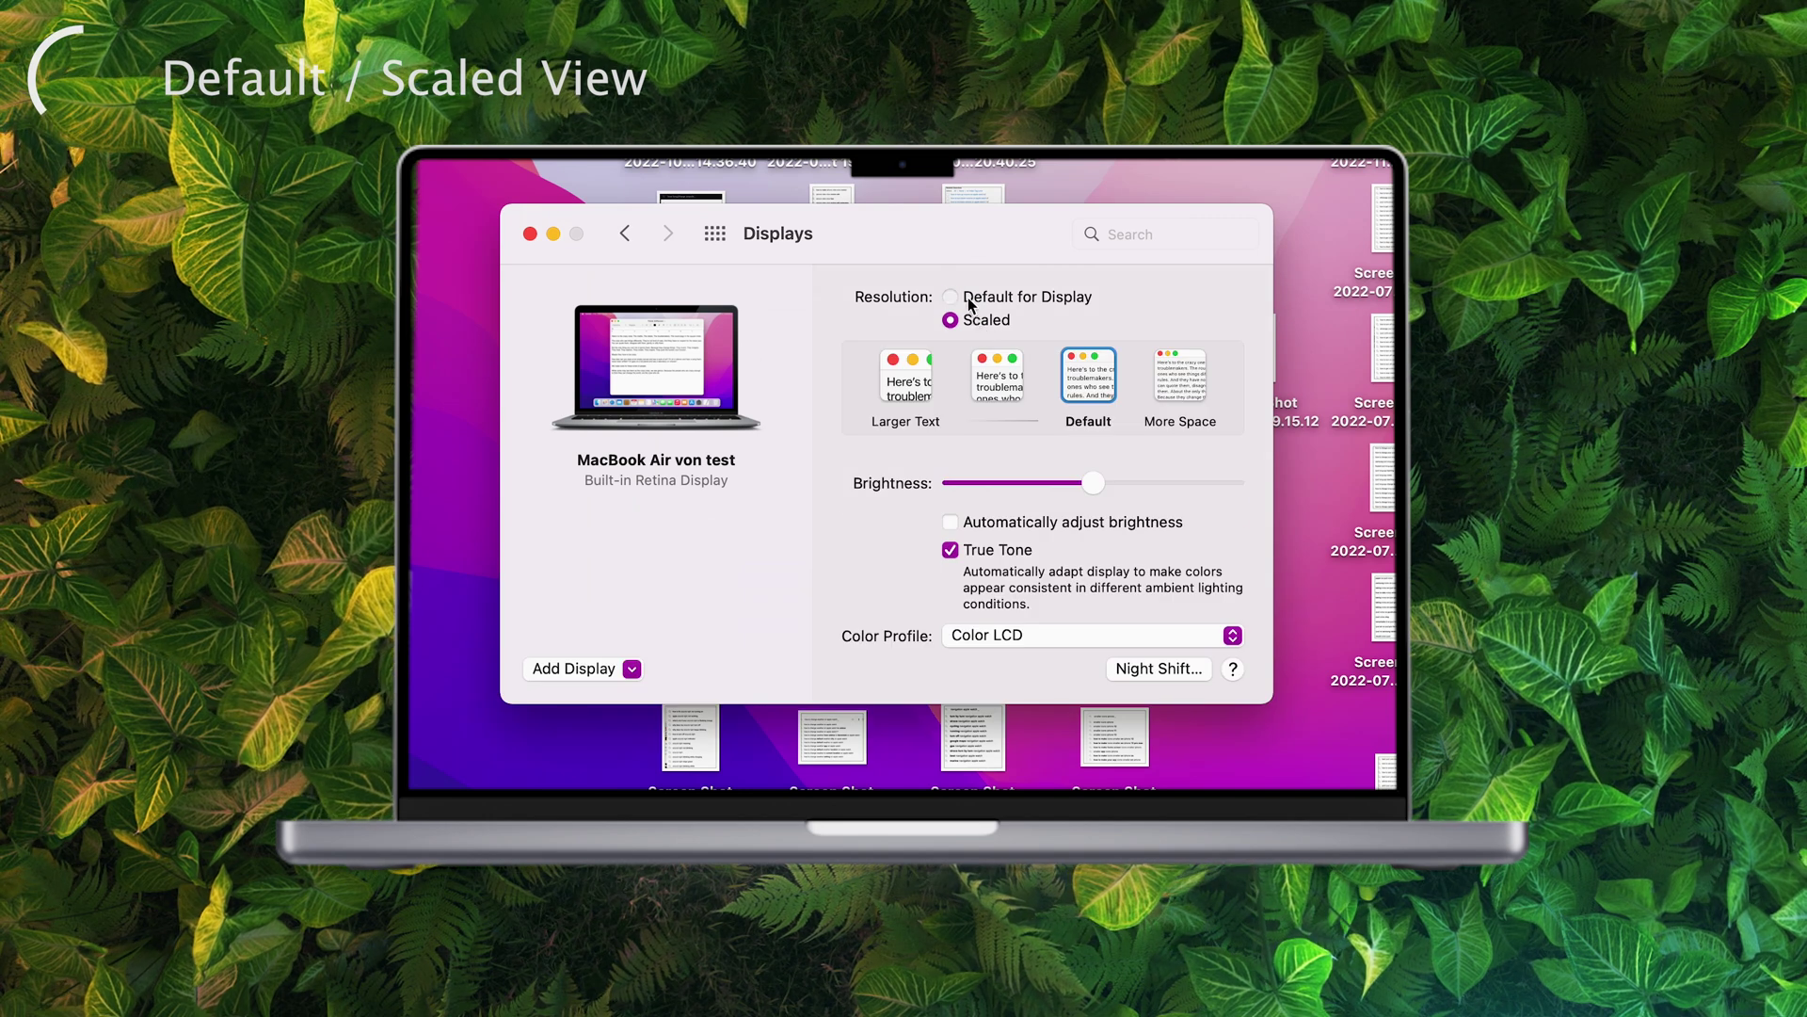
left_click(968, 297)
left_click(973, 322)
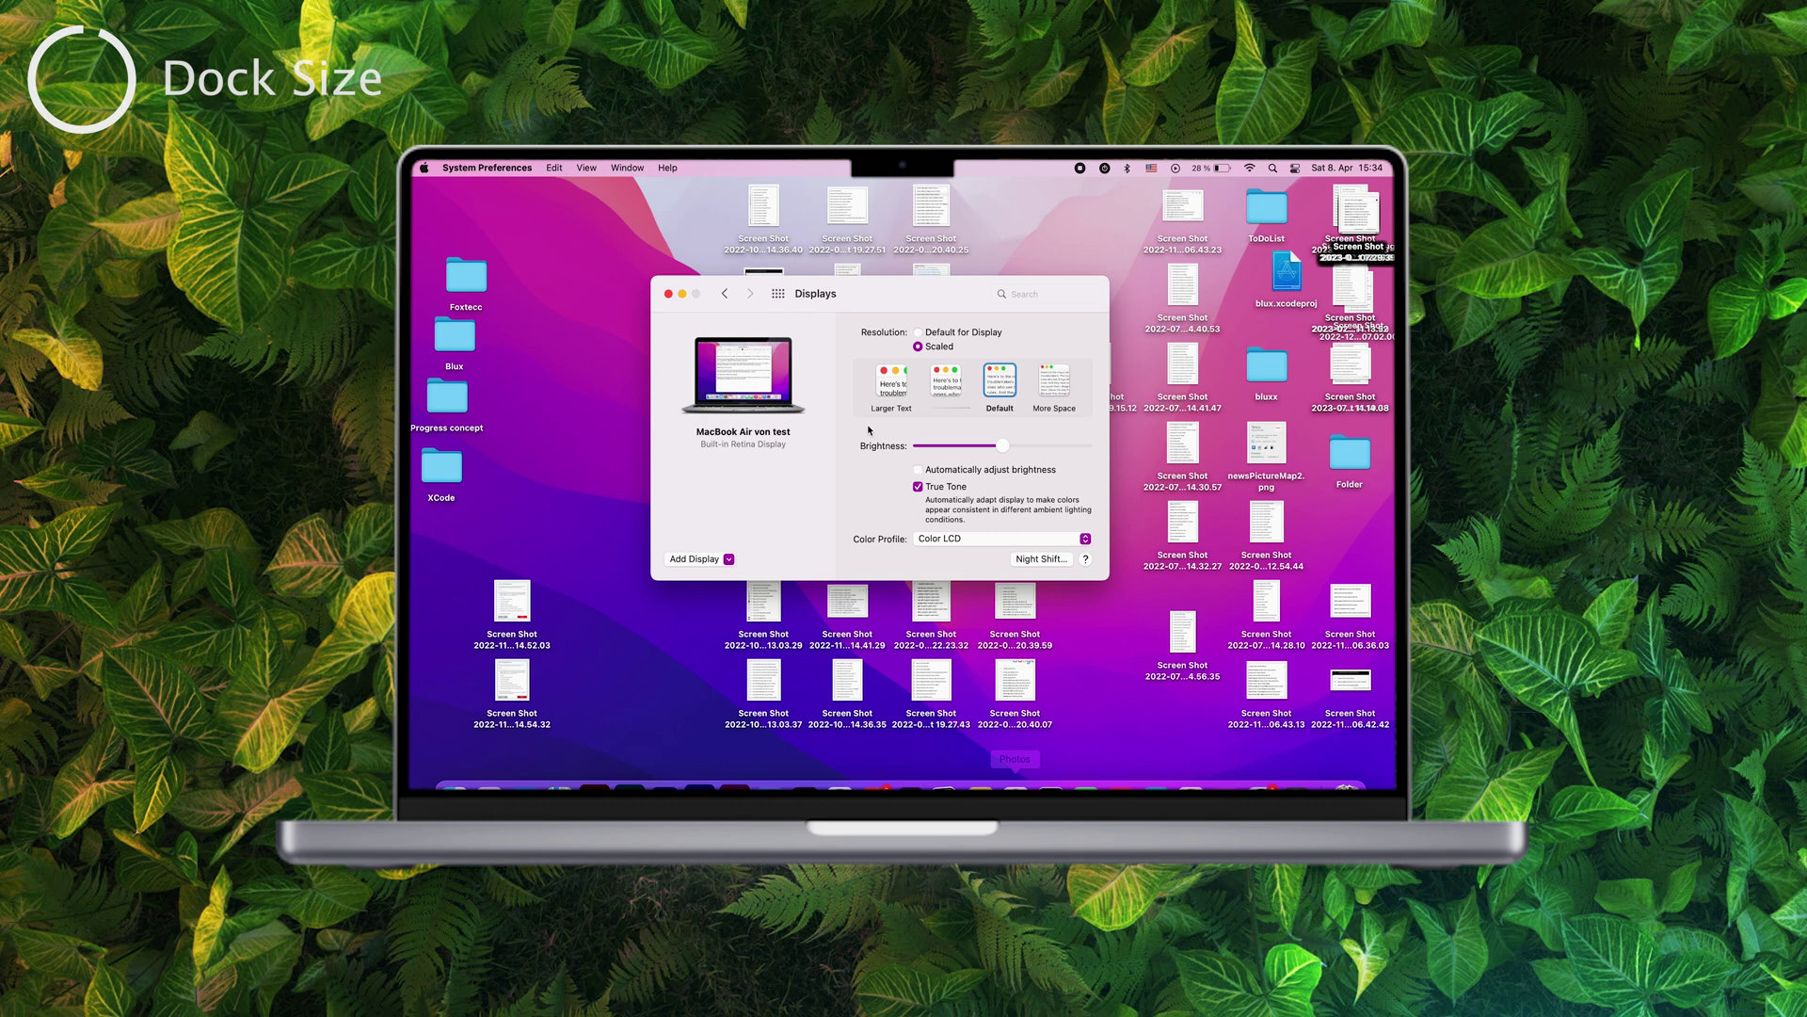
Review the Dock Size slider in Dock & Menu Bar, then return to the preferences overview
left_click(726, 293)
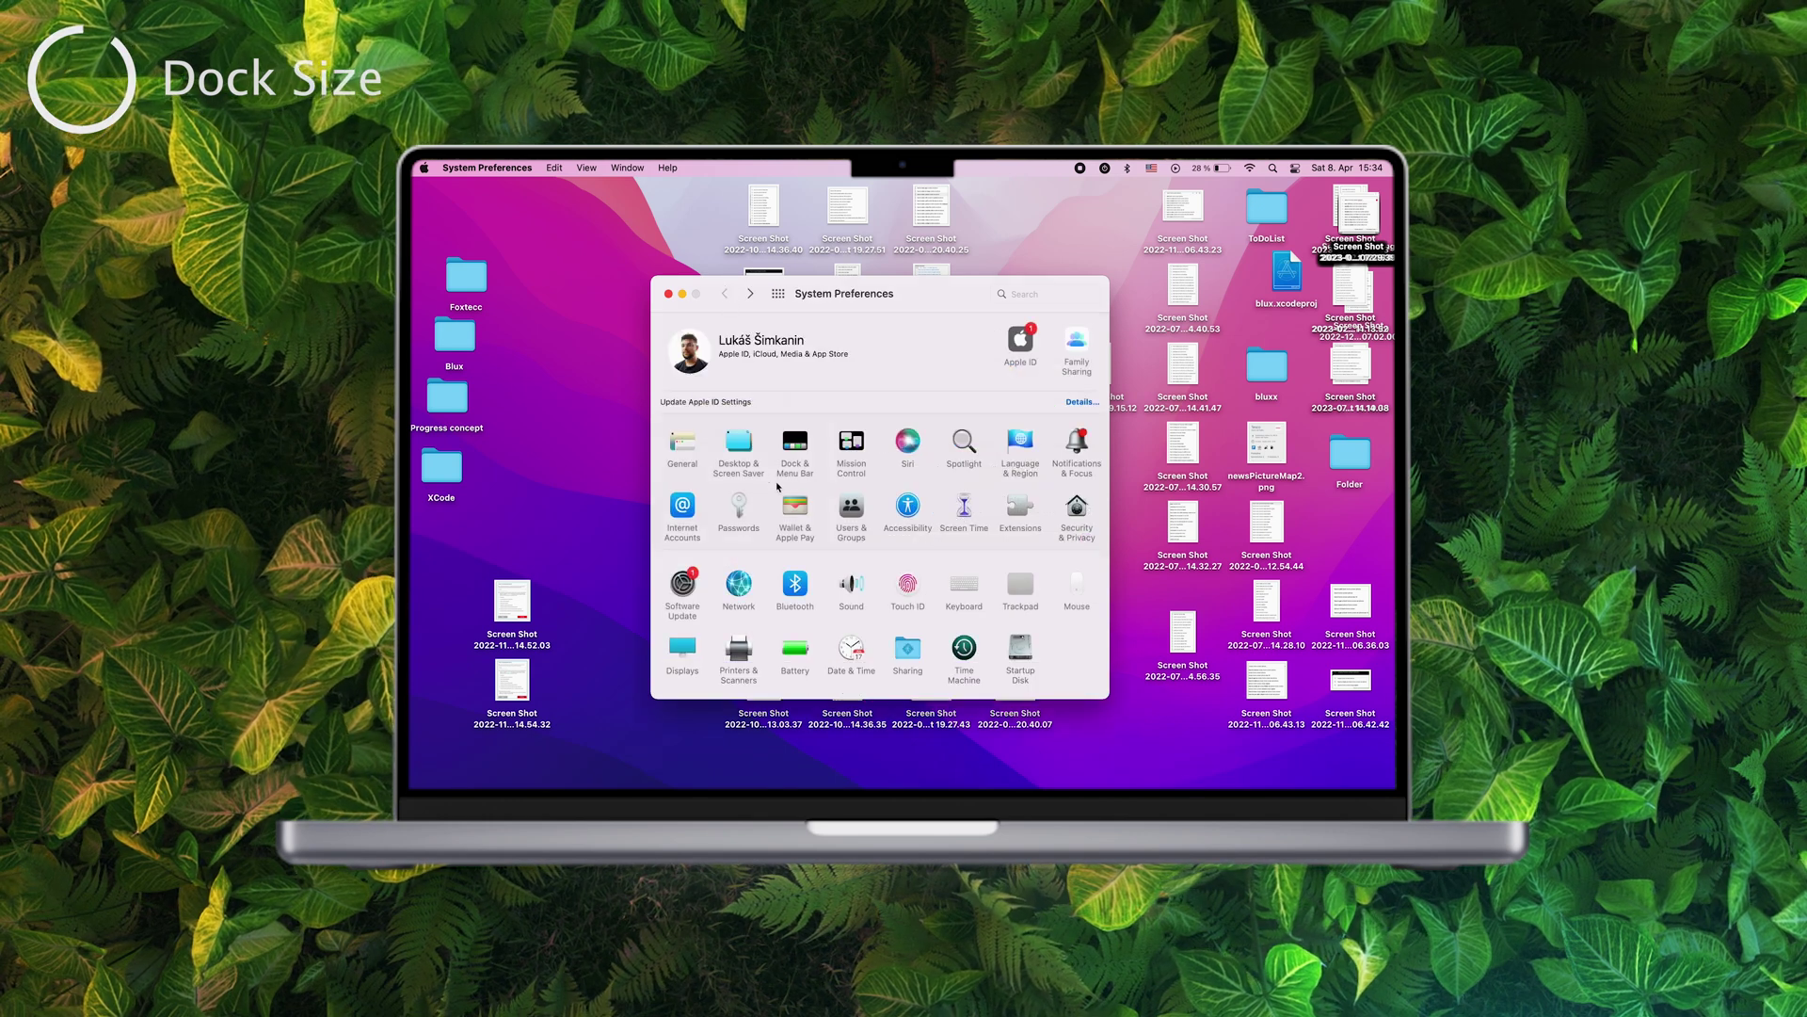
left_click(807, 448)
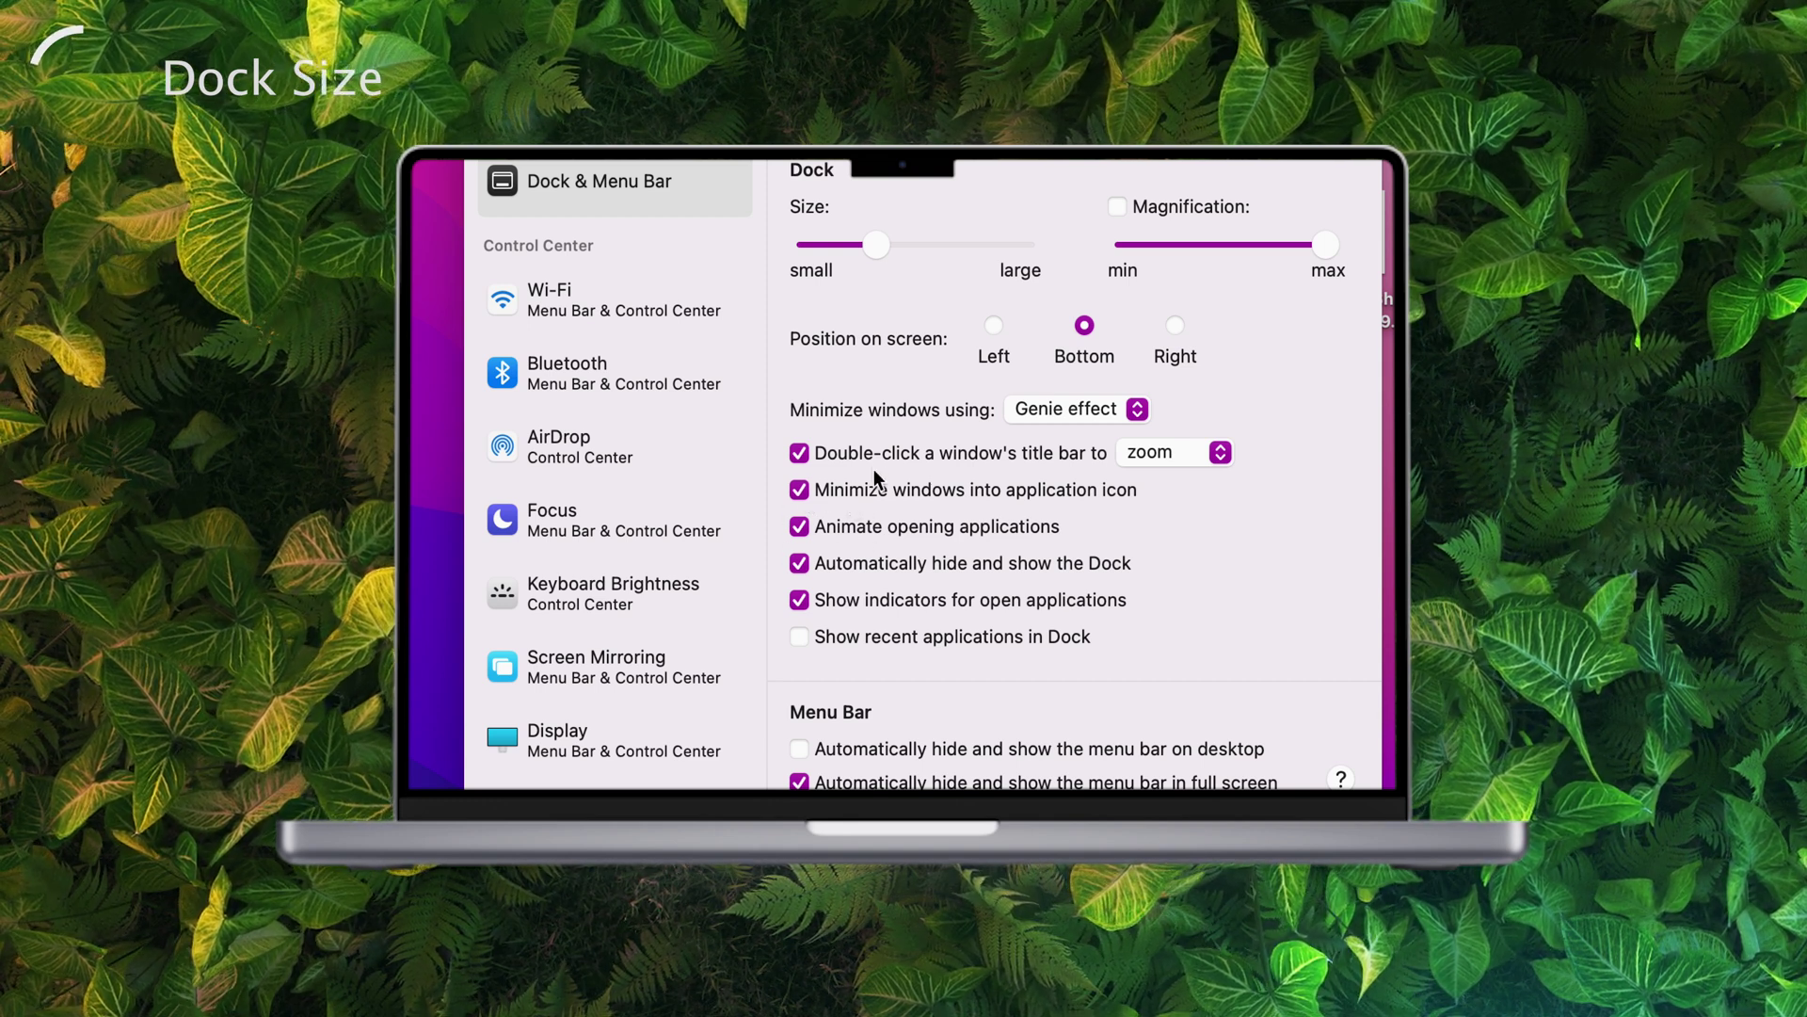
mouse_move(1329, 780)
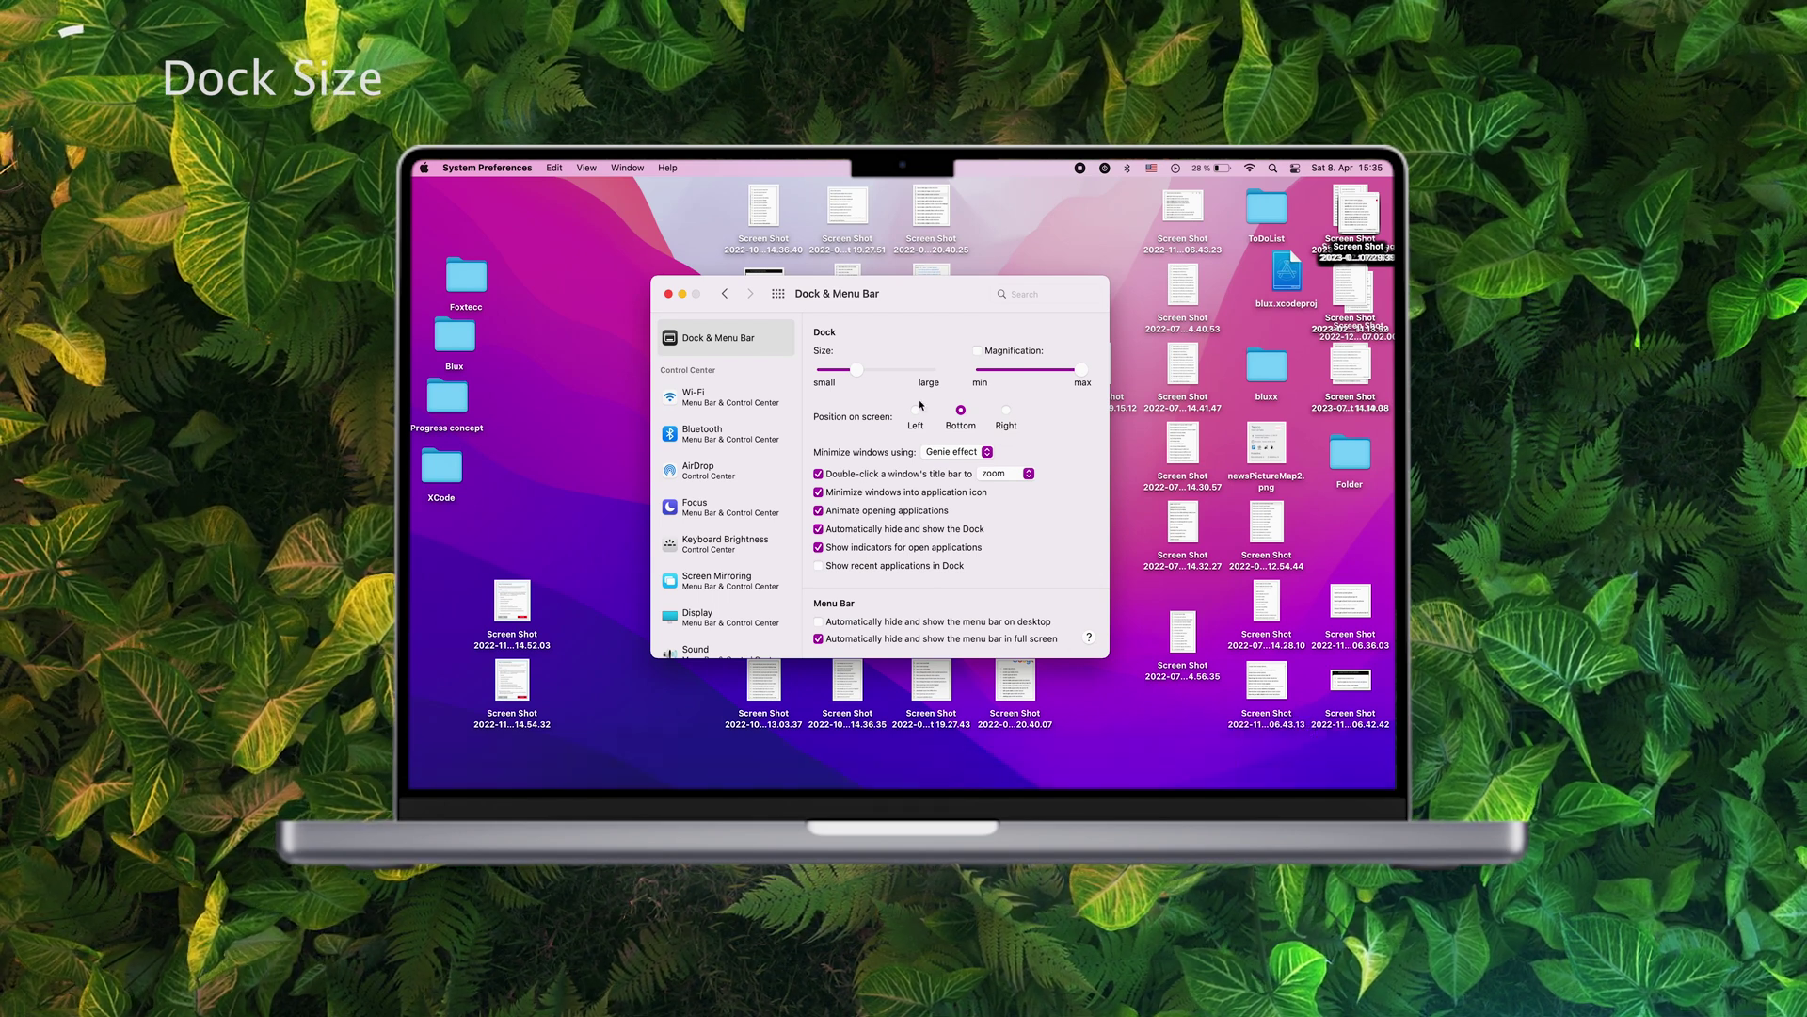
key("XF86AudioLowerVolume")
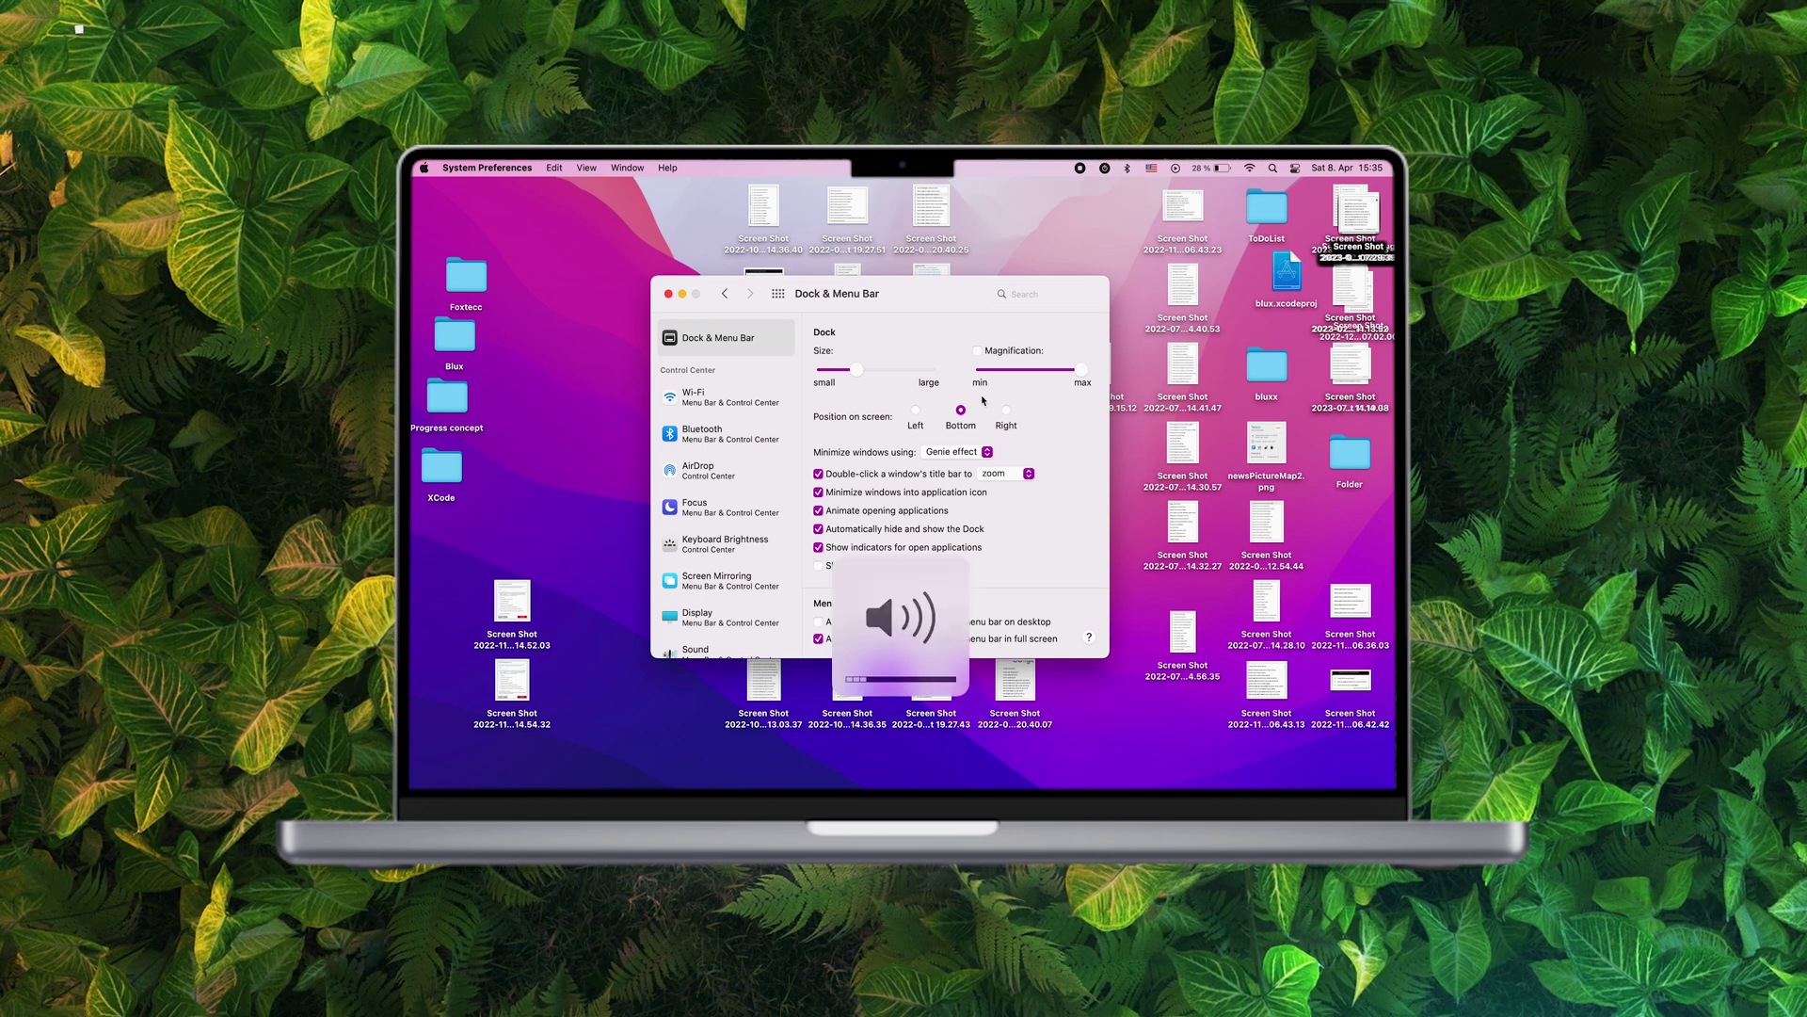
left_click(725, 293)
left_click_drag(923, 293, 967, 294)
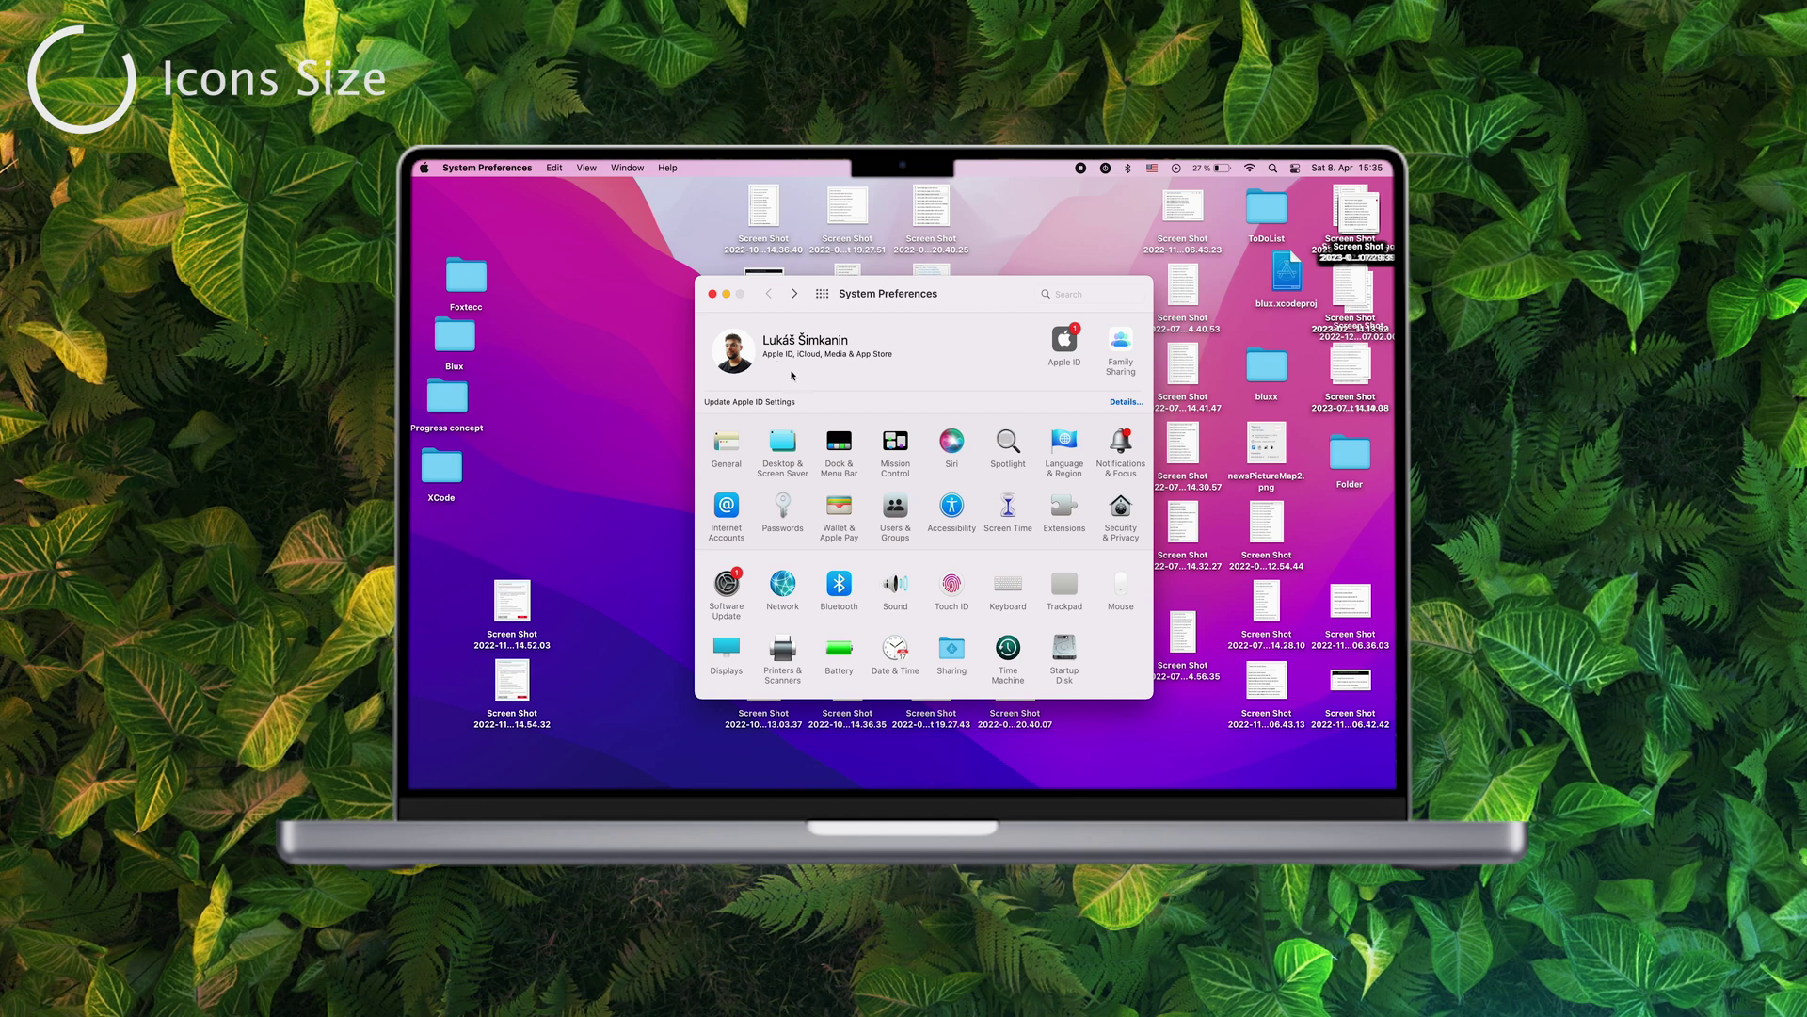
Close System Preferences, return to the desktop and choose View > Show View Options
left_click(713, 293)
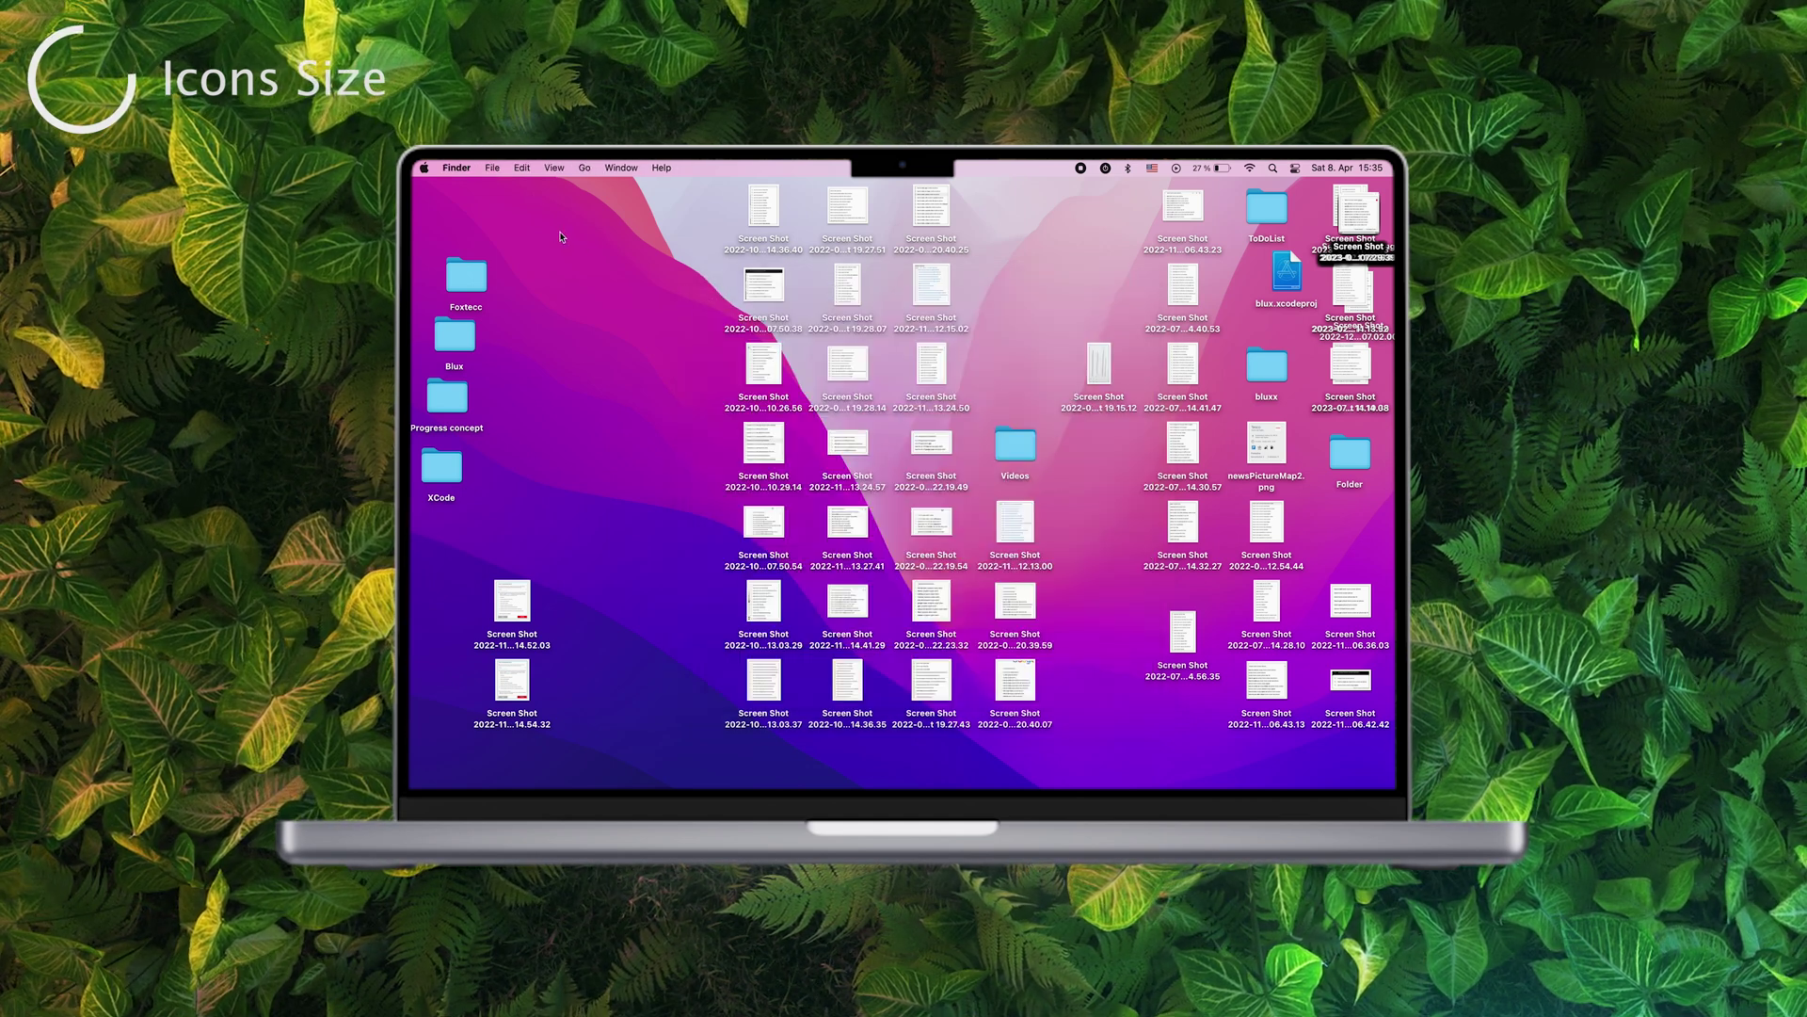
key("XF86AudioRaiseVolume")
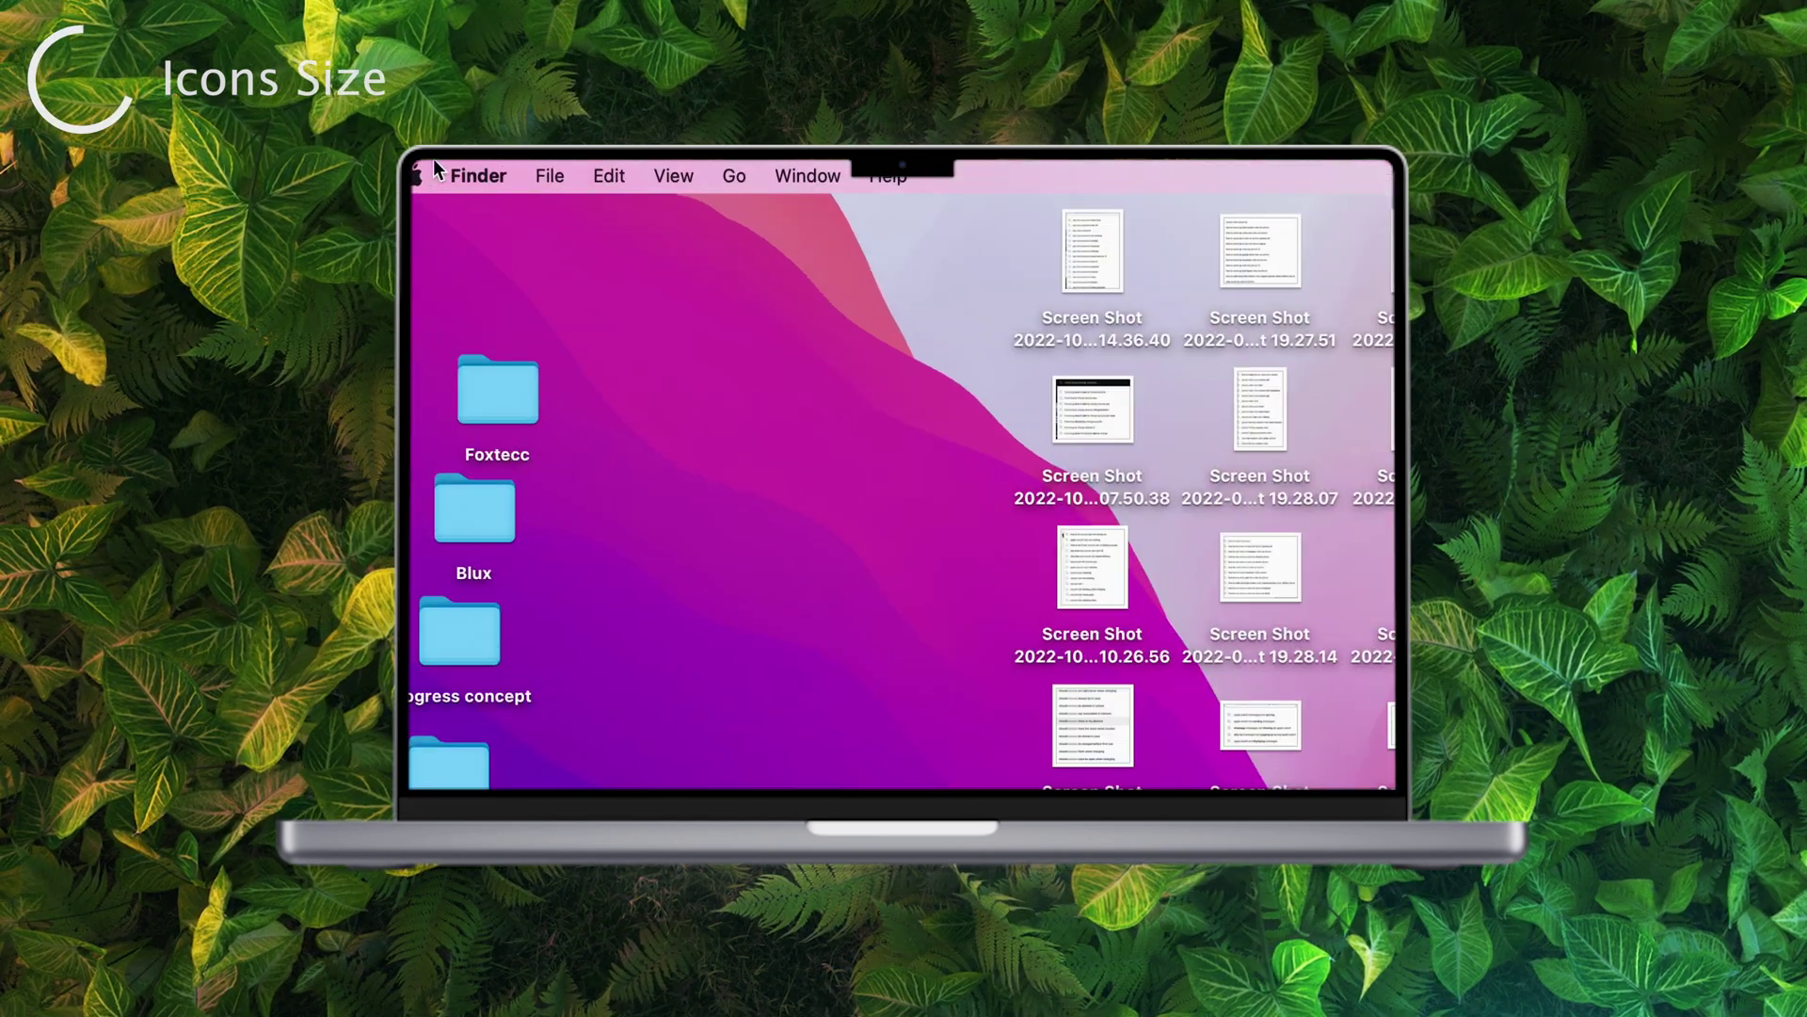
mouse_move(412, 162)
left_click(520, 444)
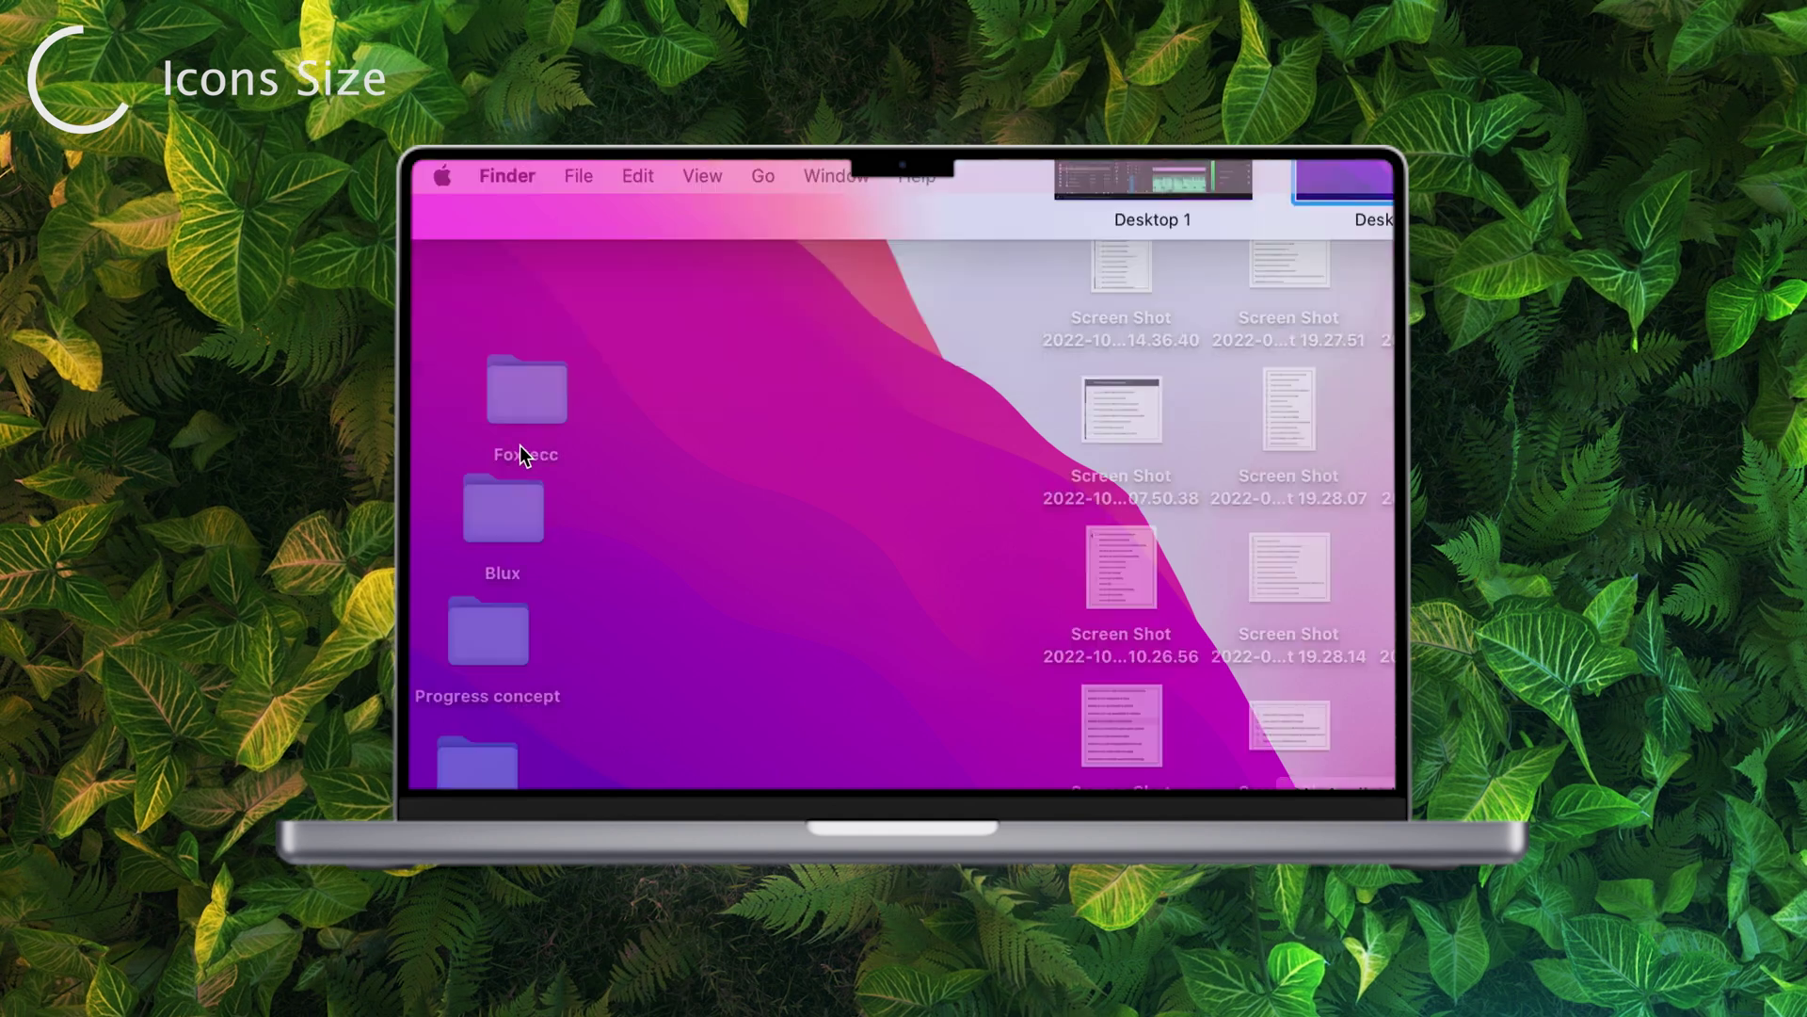
left_click(698, 175)
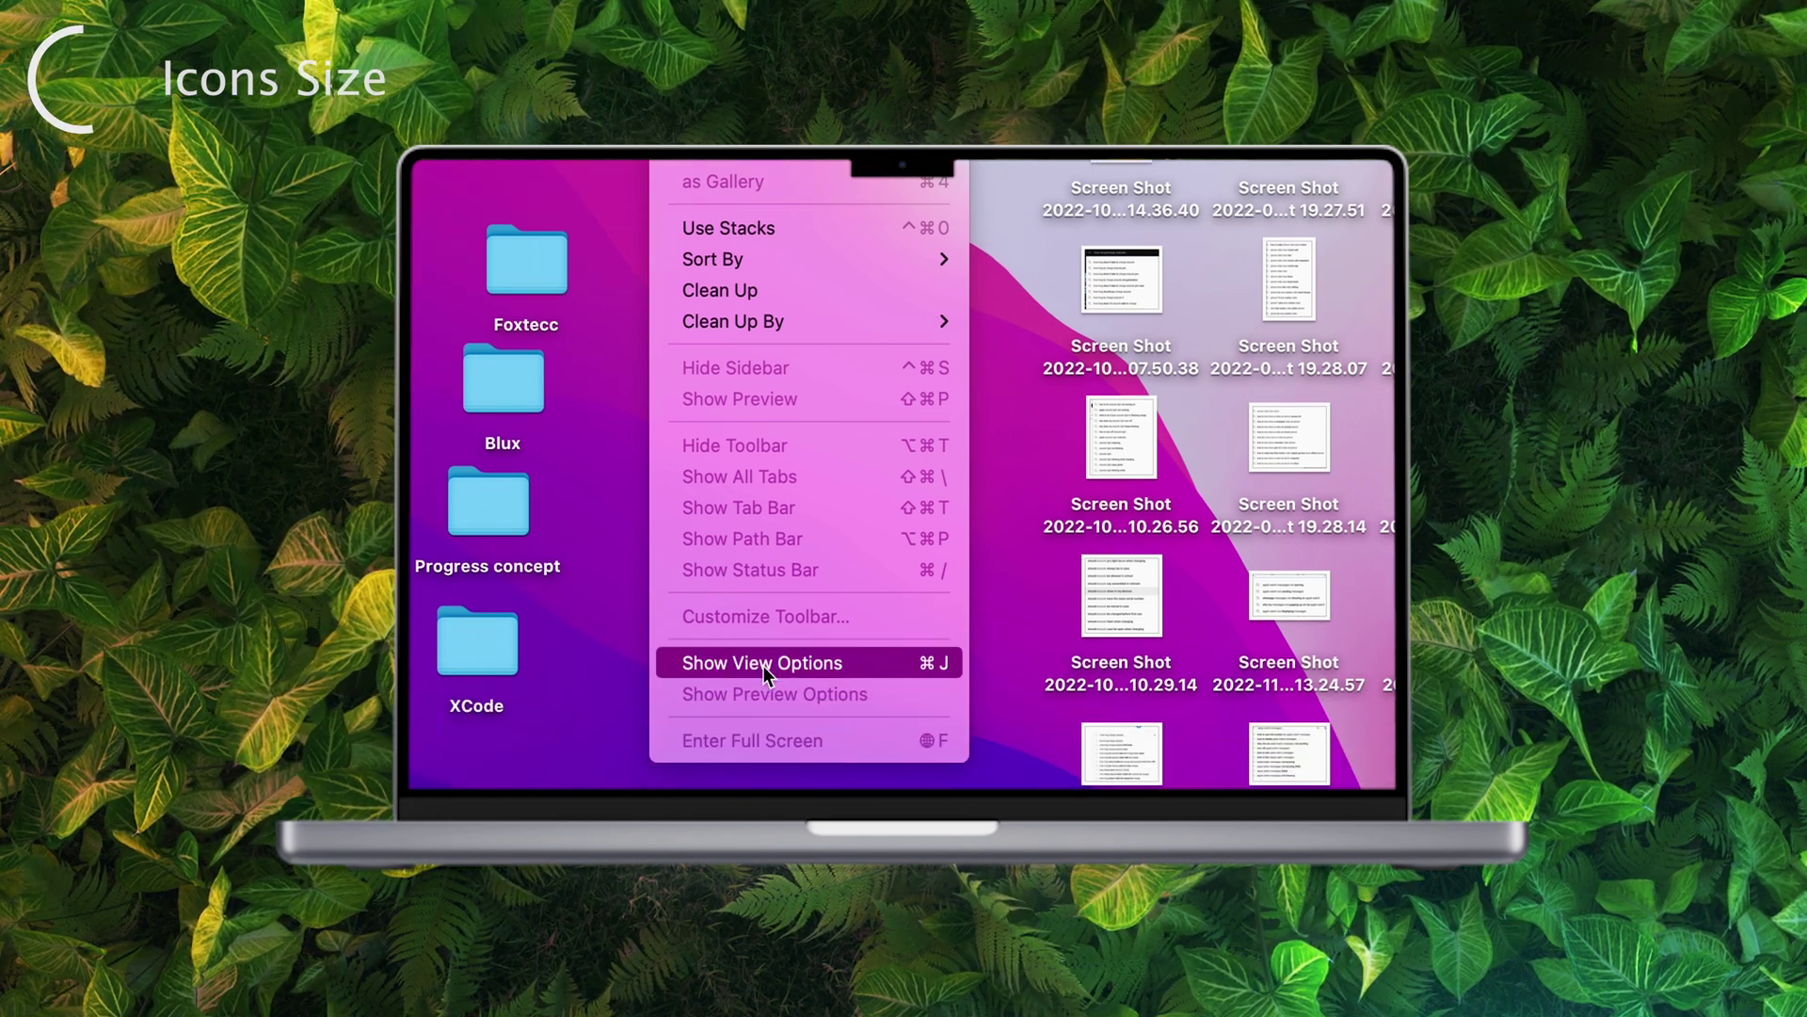
left_click(853, 663)
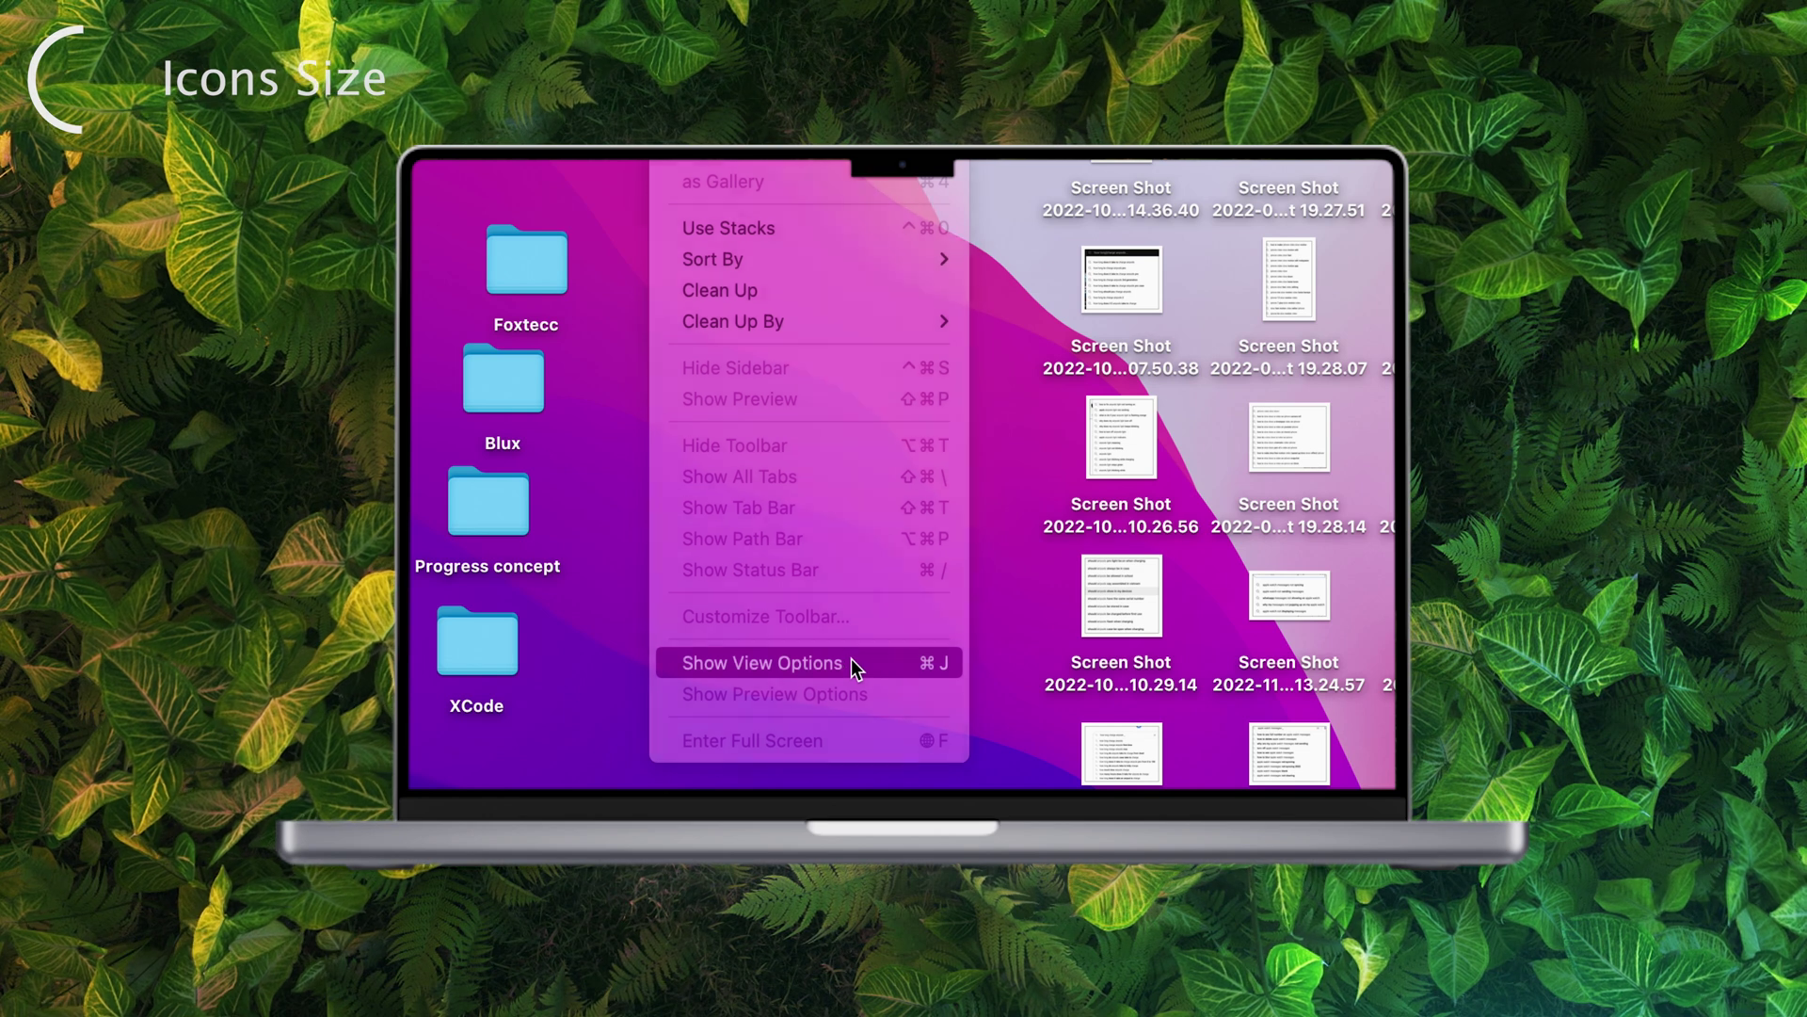
Keep desktop Stack By and Sort By at None and narrow the grid spacing slider
left_click_drag(982, 281, 654, 224)
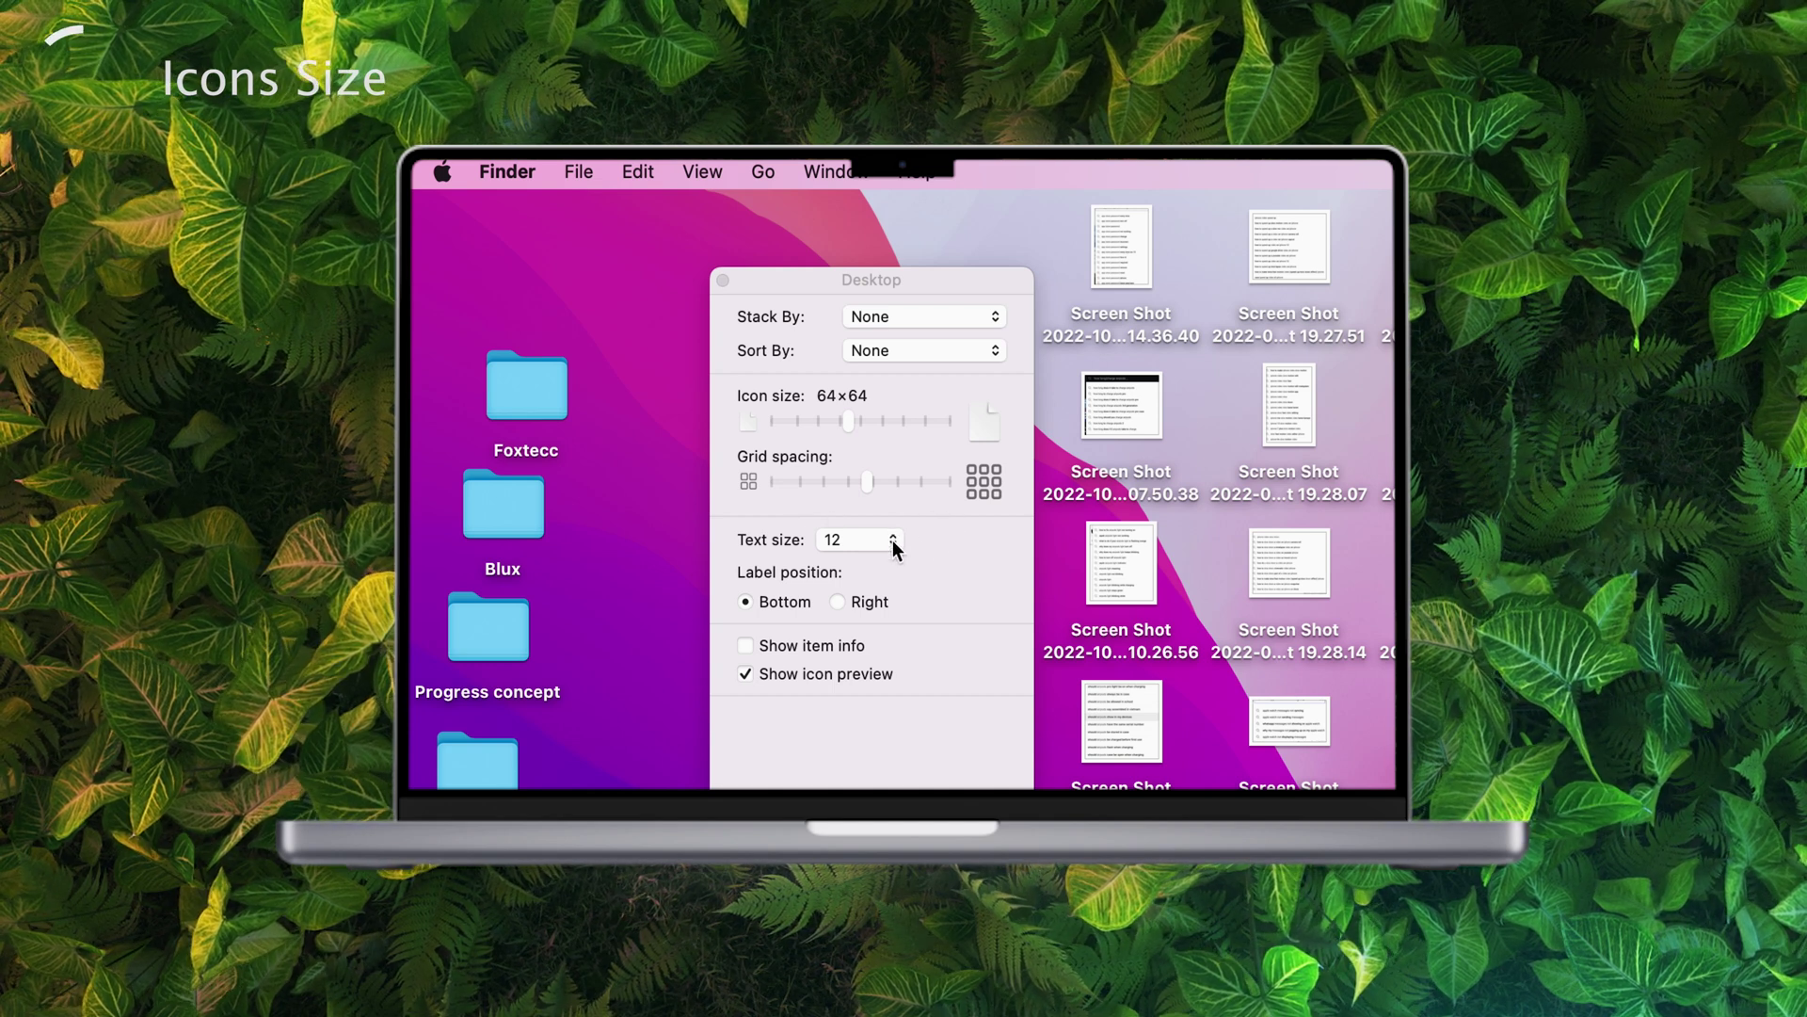
left_click(845, 280)
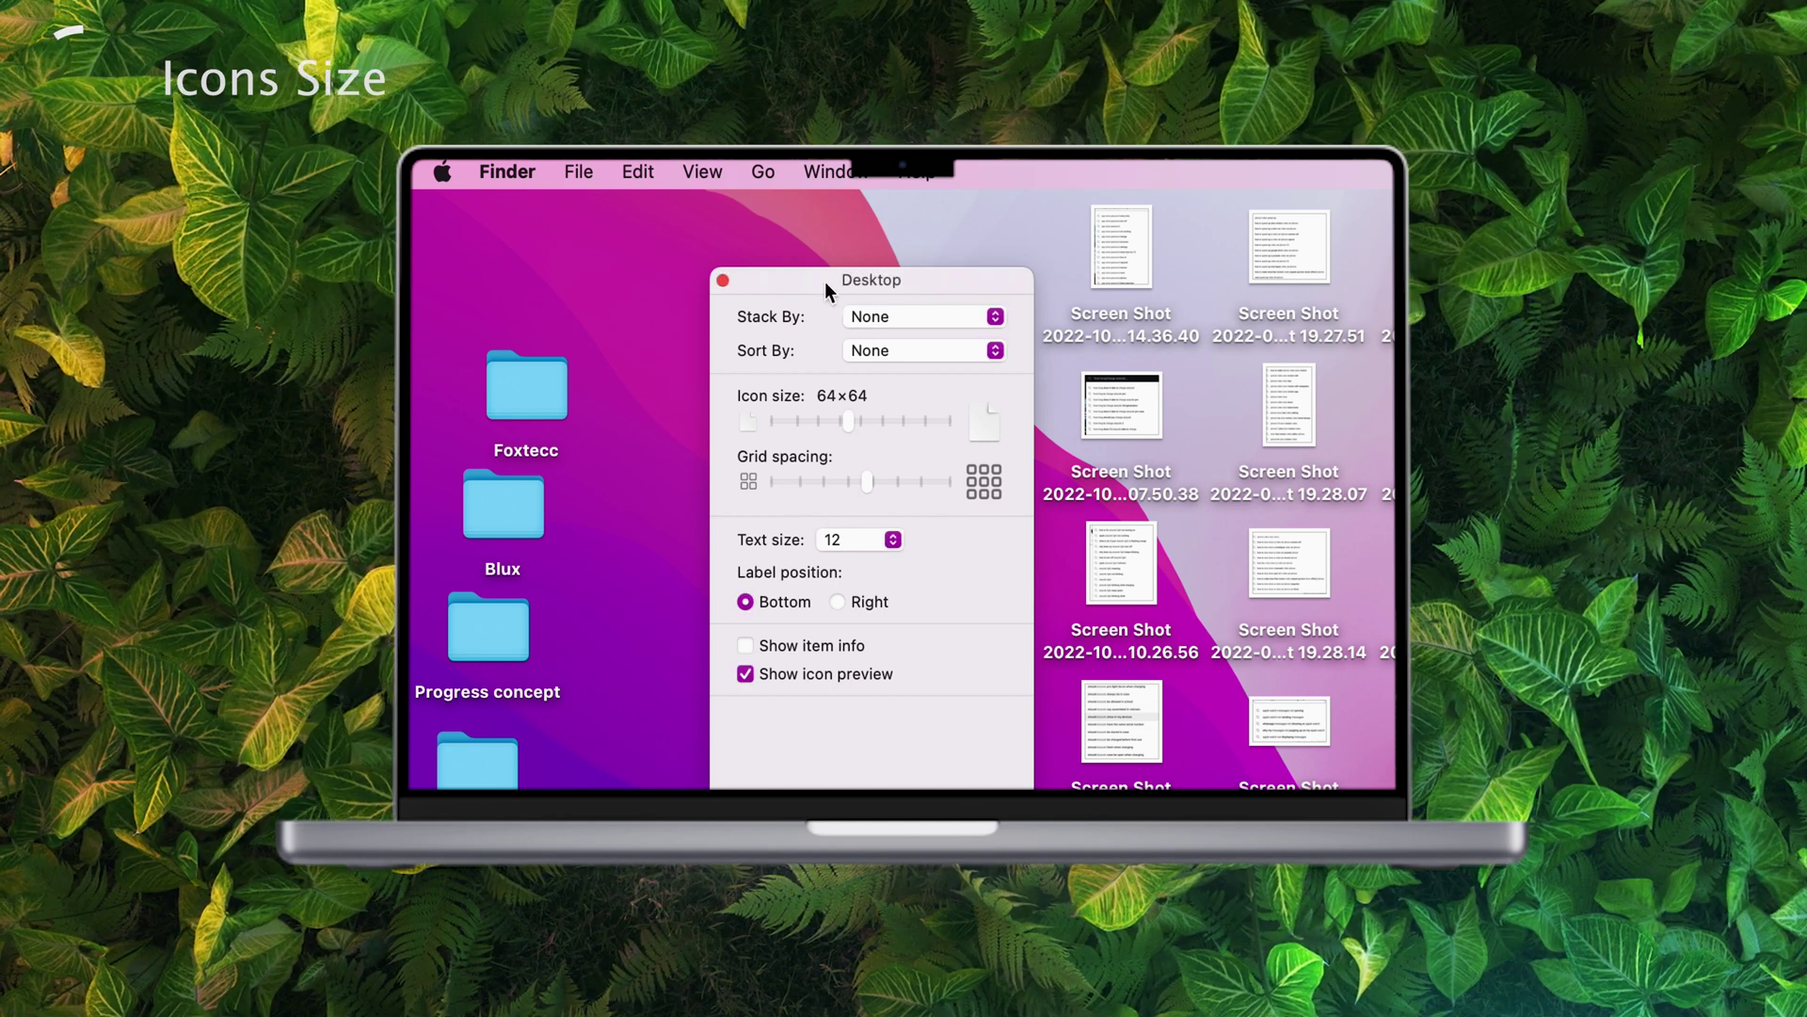
left_click_drag(825, 281, 785, 265)
left_click(847, 303)
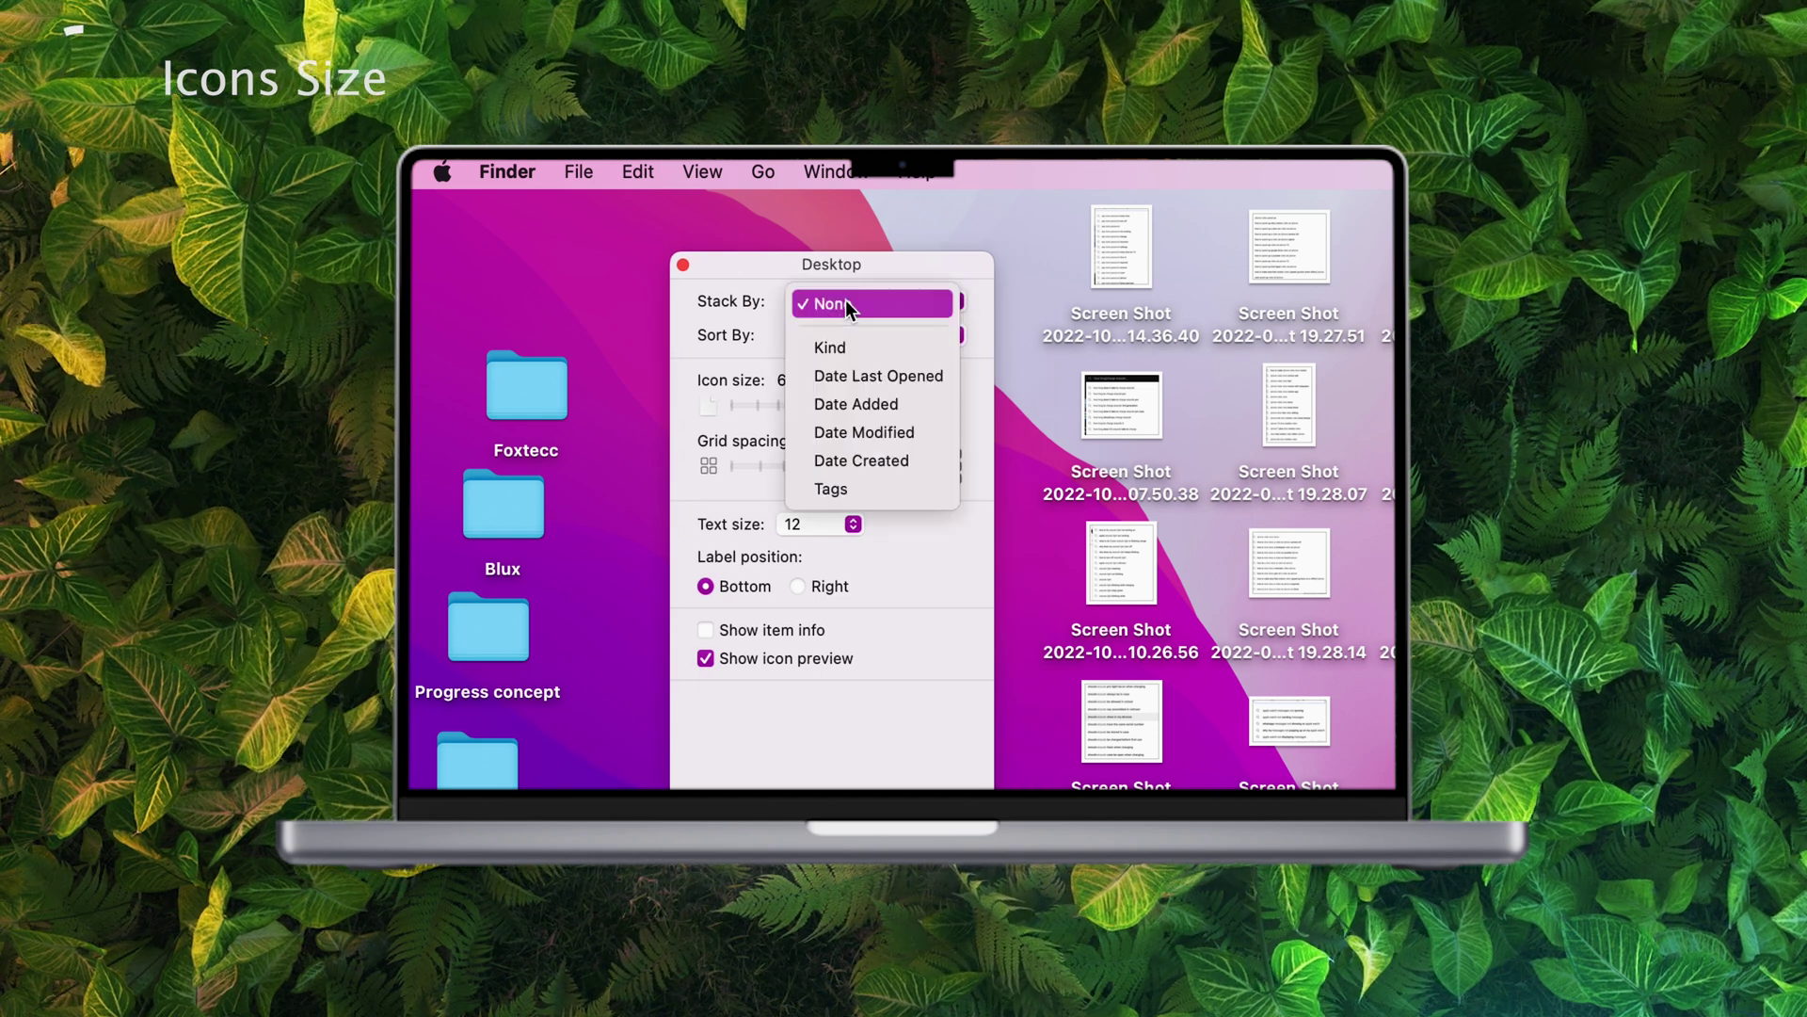
left_click(836, 322)
left_click(833, 331)
left_click(791, 335)
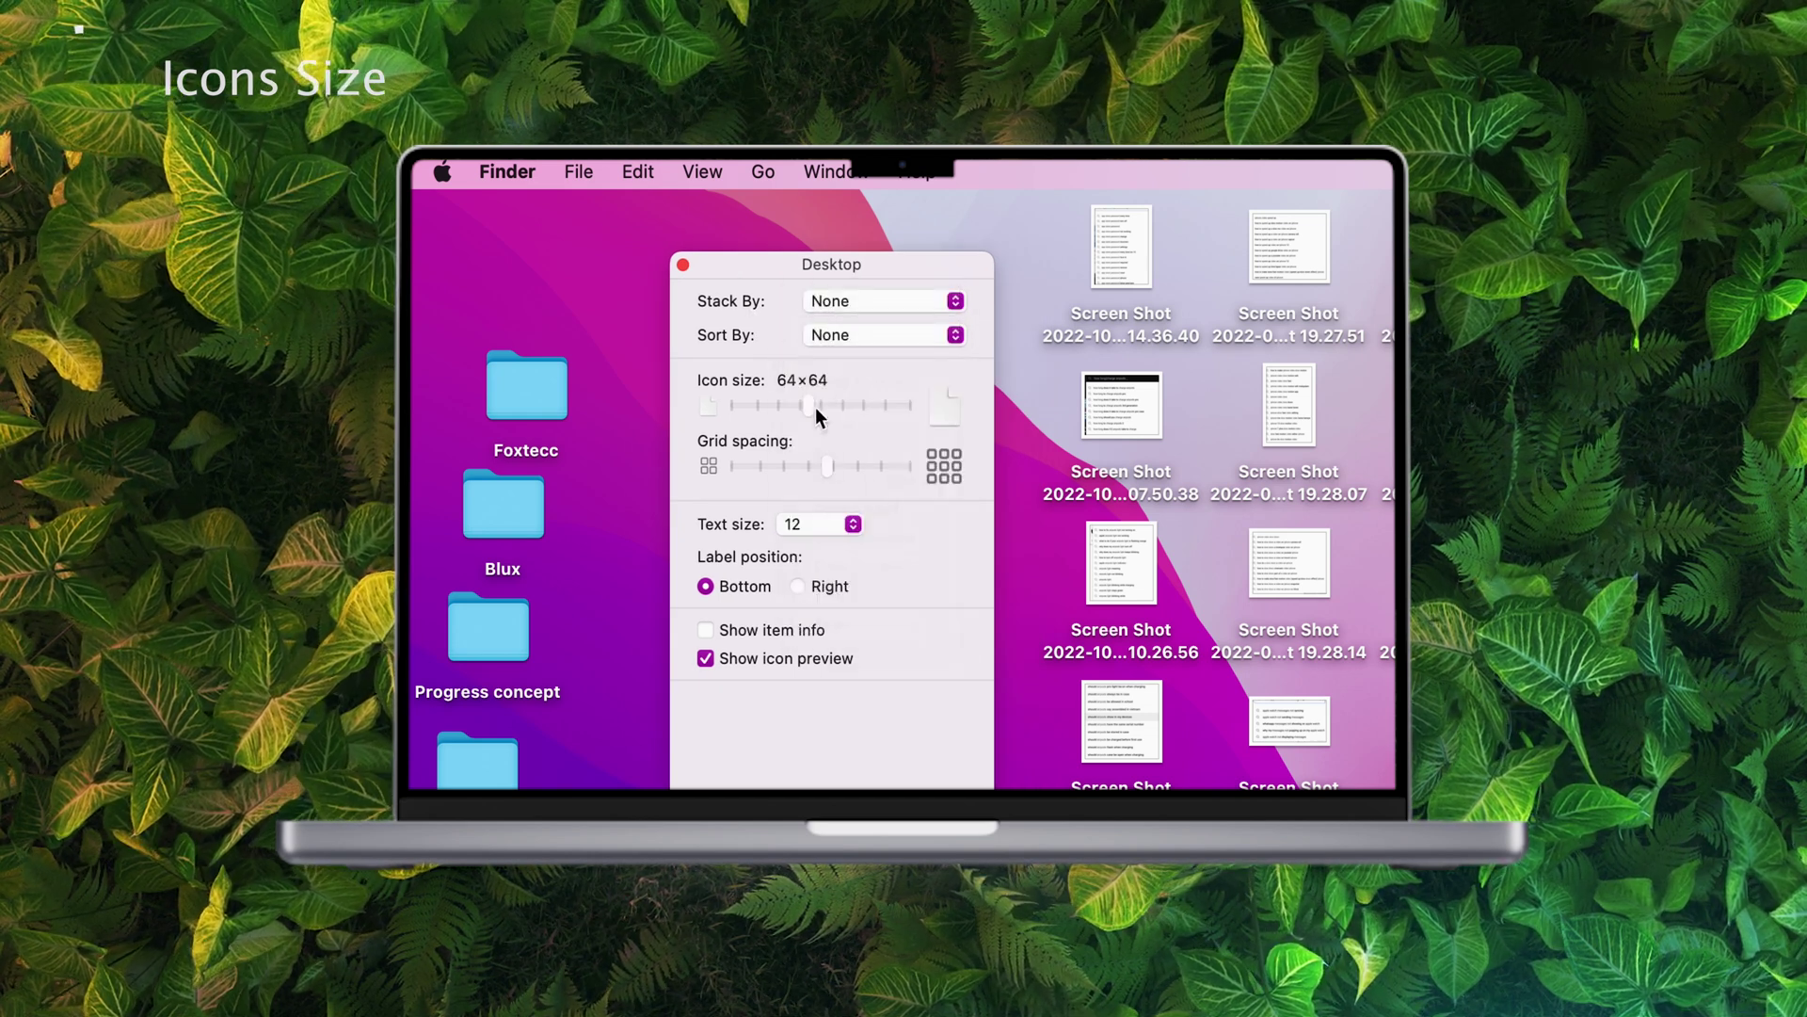
mouse_move(827, 465)
left_mouse_down()
mouse_move(789, 465)
mouse_move(829, 471)
left_mouse_up()
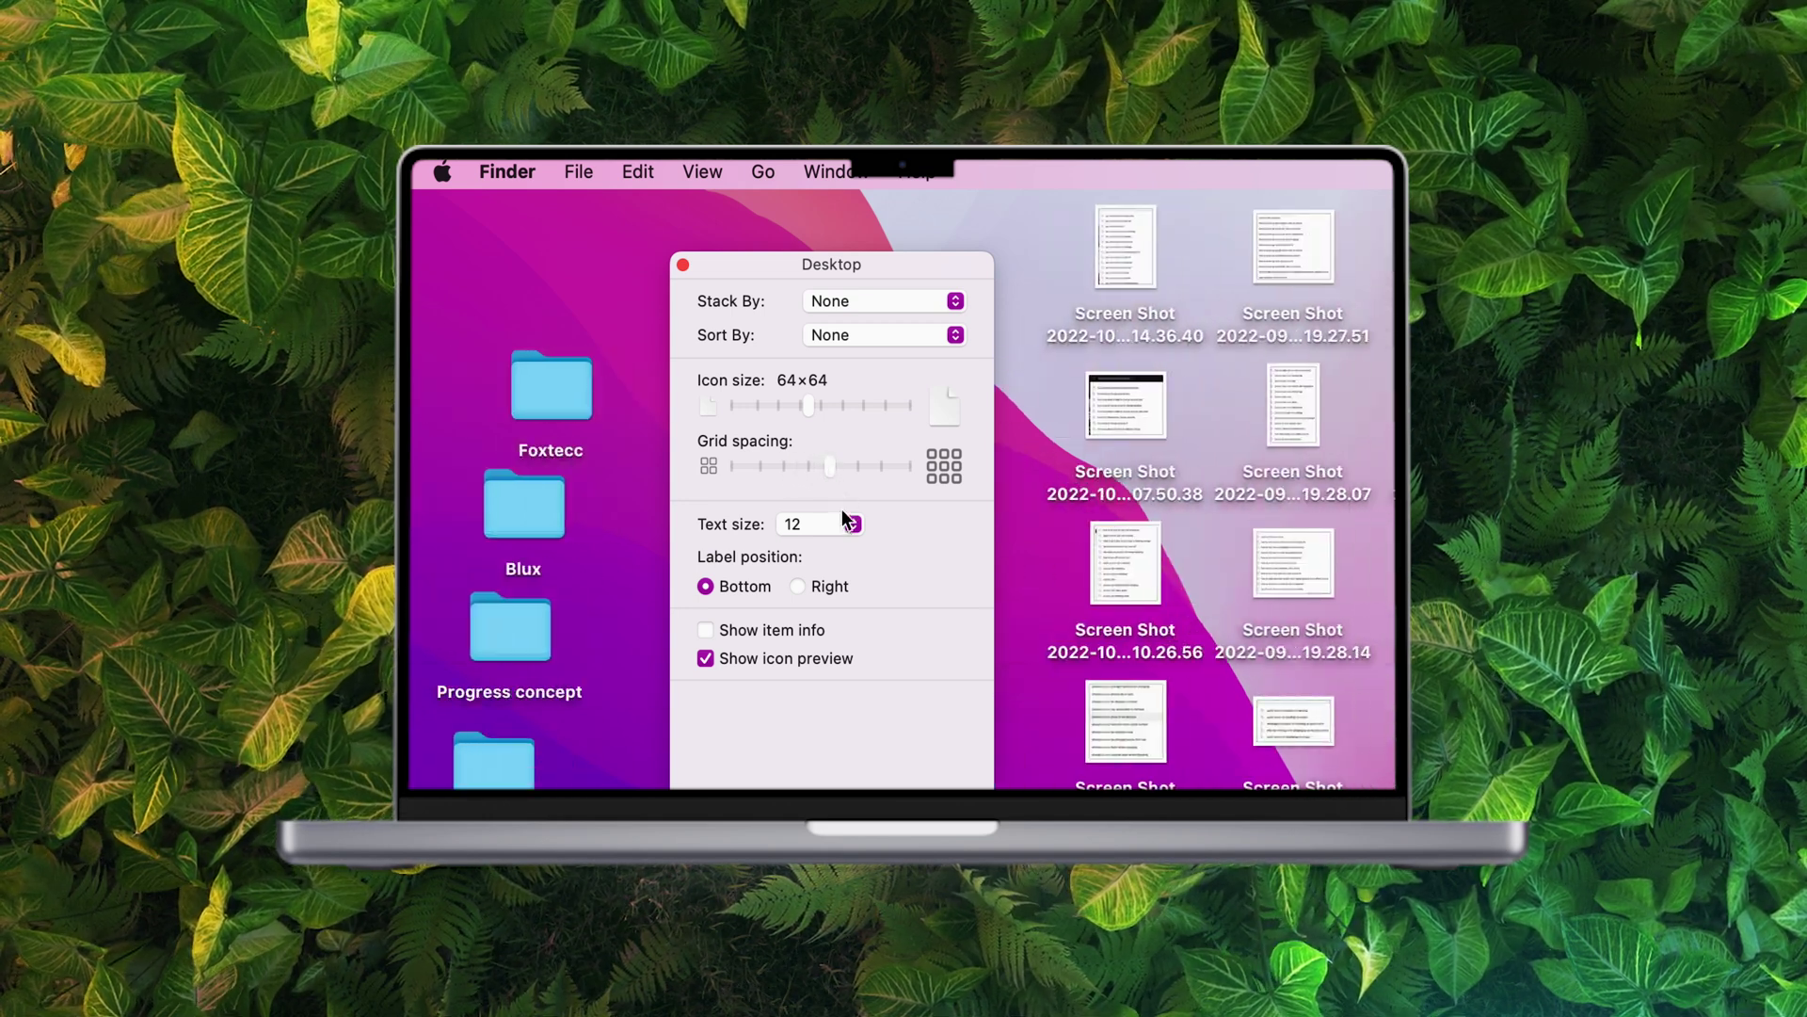
Try desktop label text sizes 11, 10, 13, 14 and 11 in the Text size popup
left_click(844, 524)
left_click(828, 505)
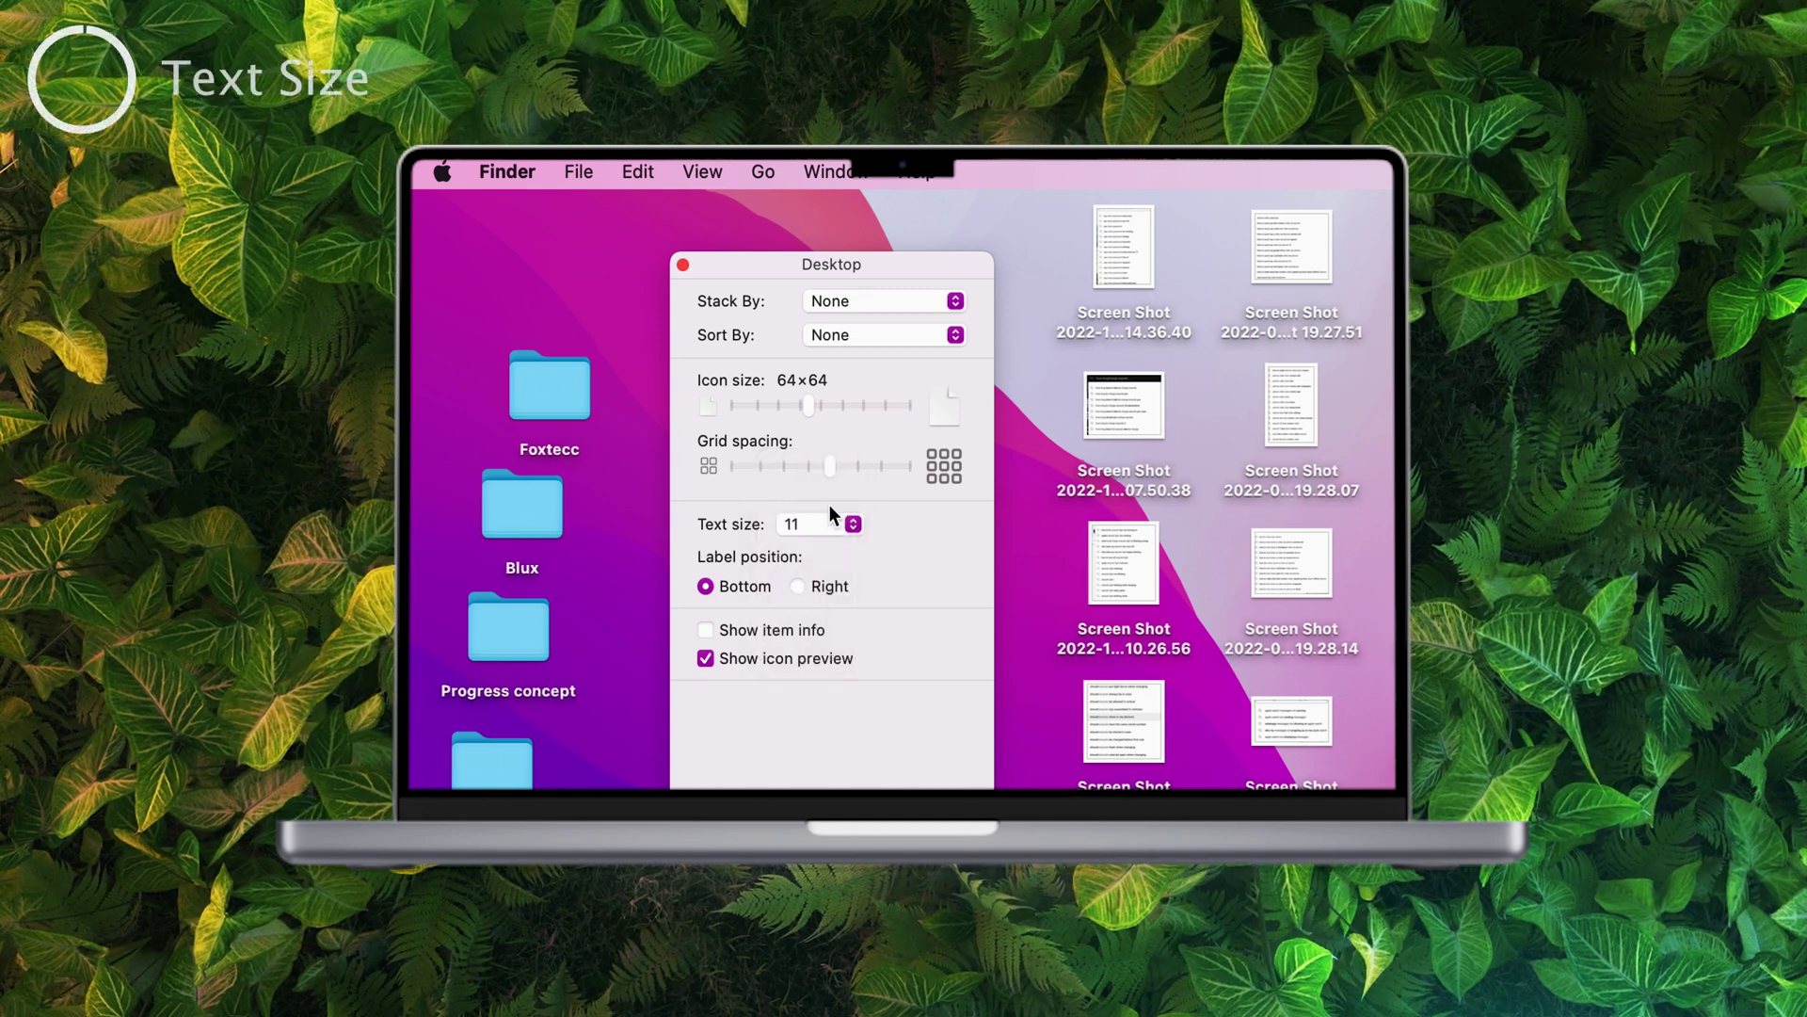
left_click(827, 523)
left_click(817, 502)
left_click(822, 523)
left_click(810, 611)
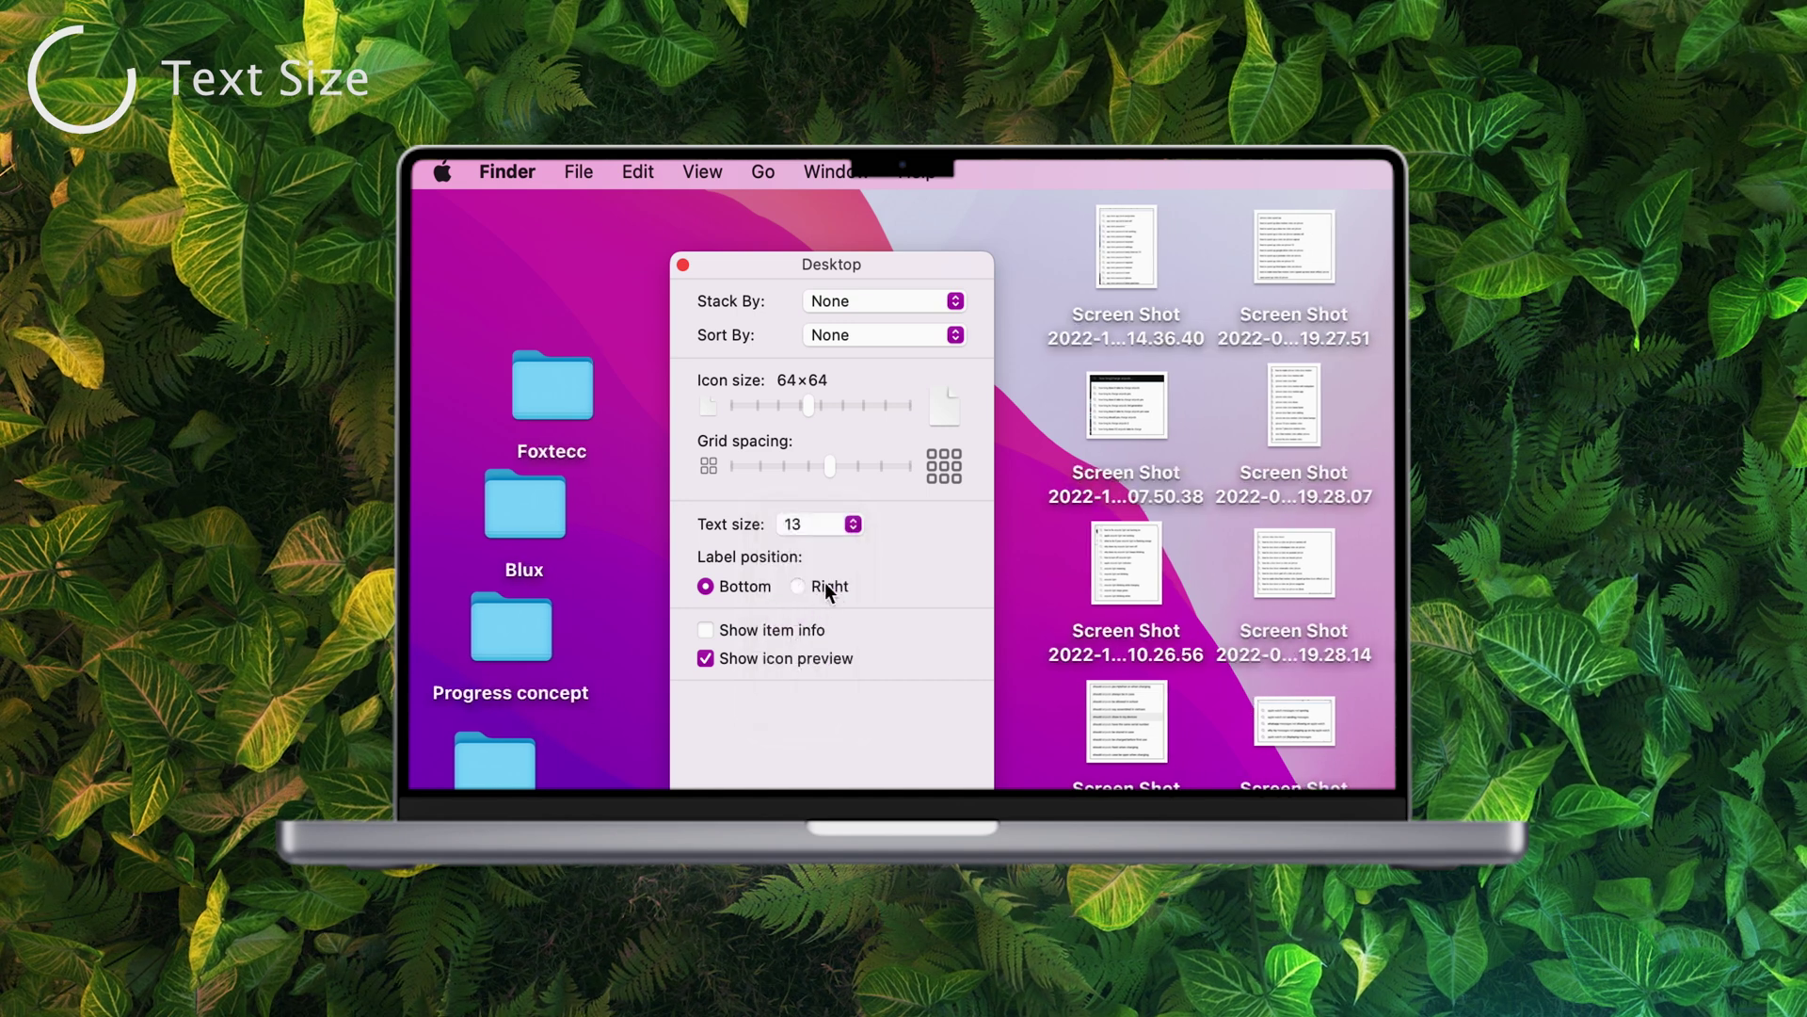
left_click(822, 523)
left_click(823, 557)
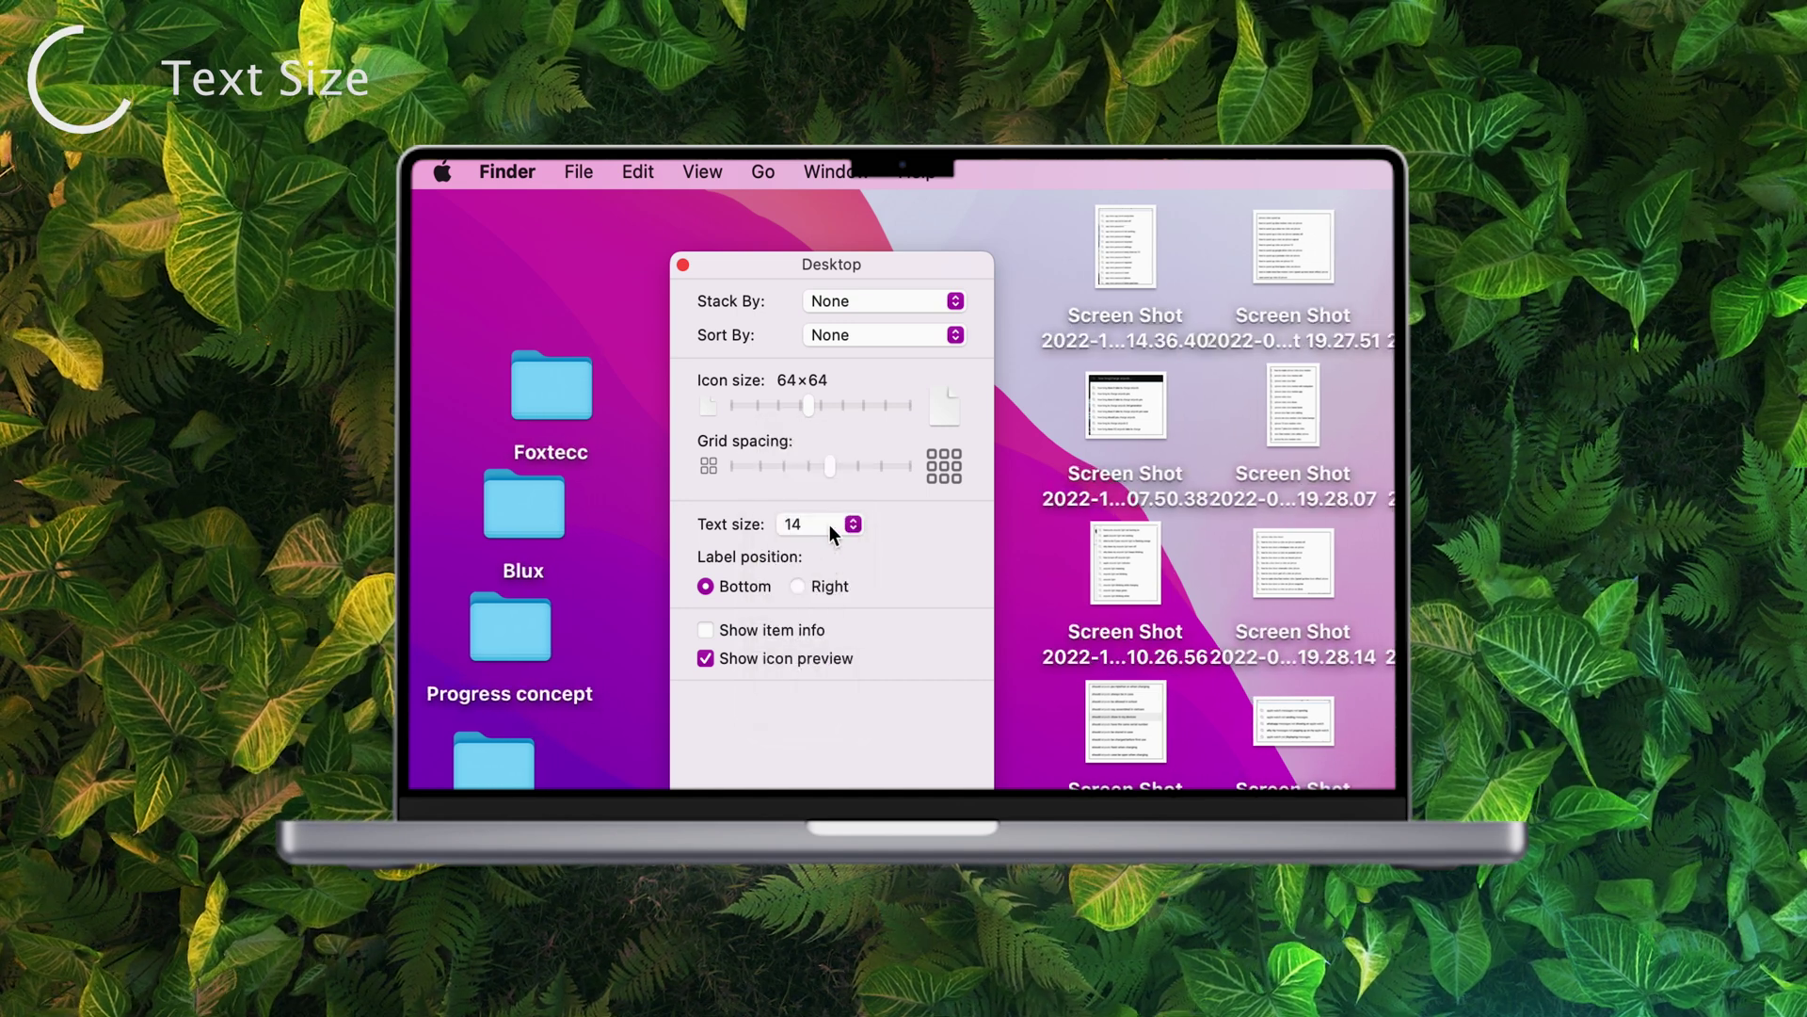
left_click(829, 523)
left_click(810, 439)
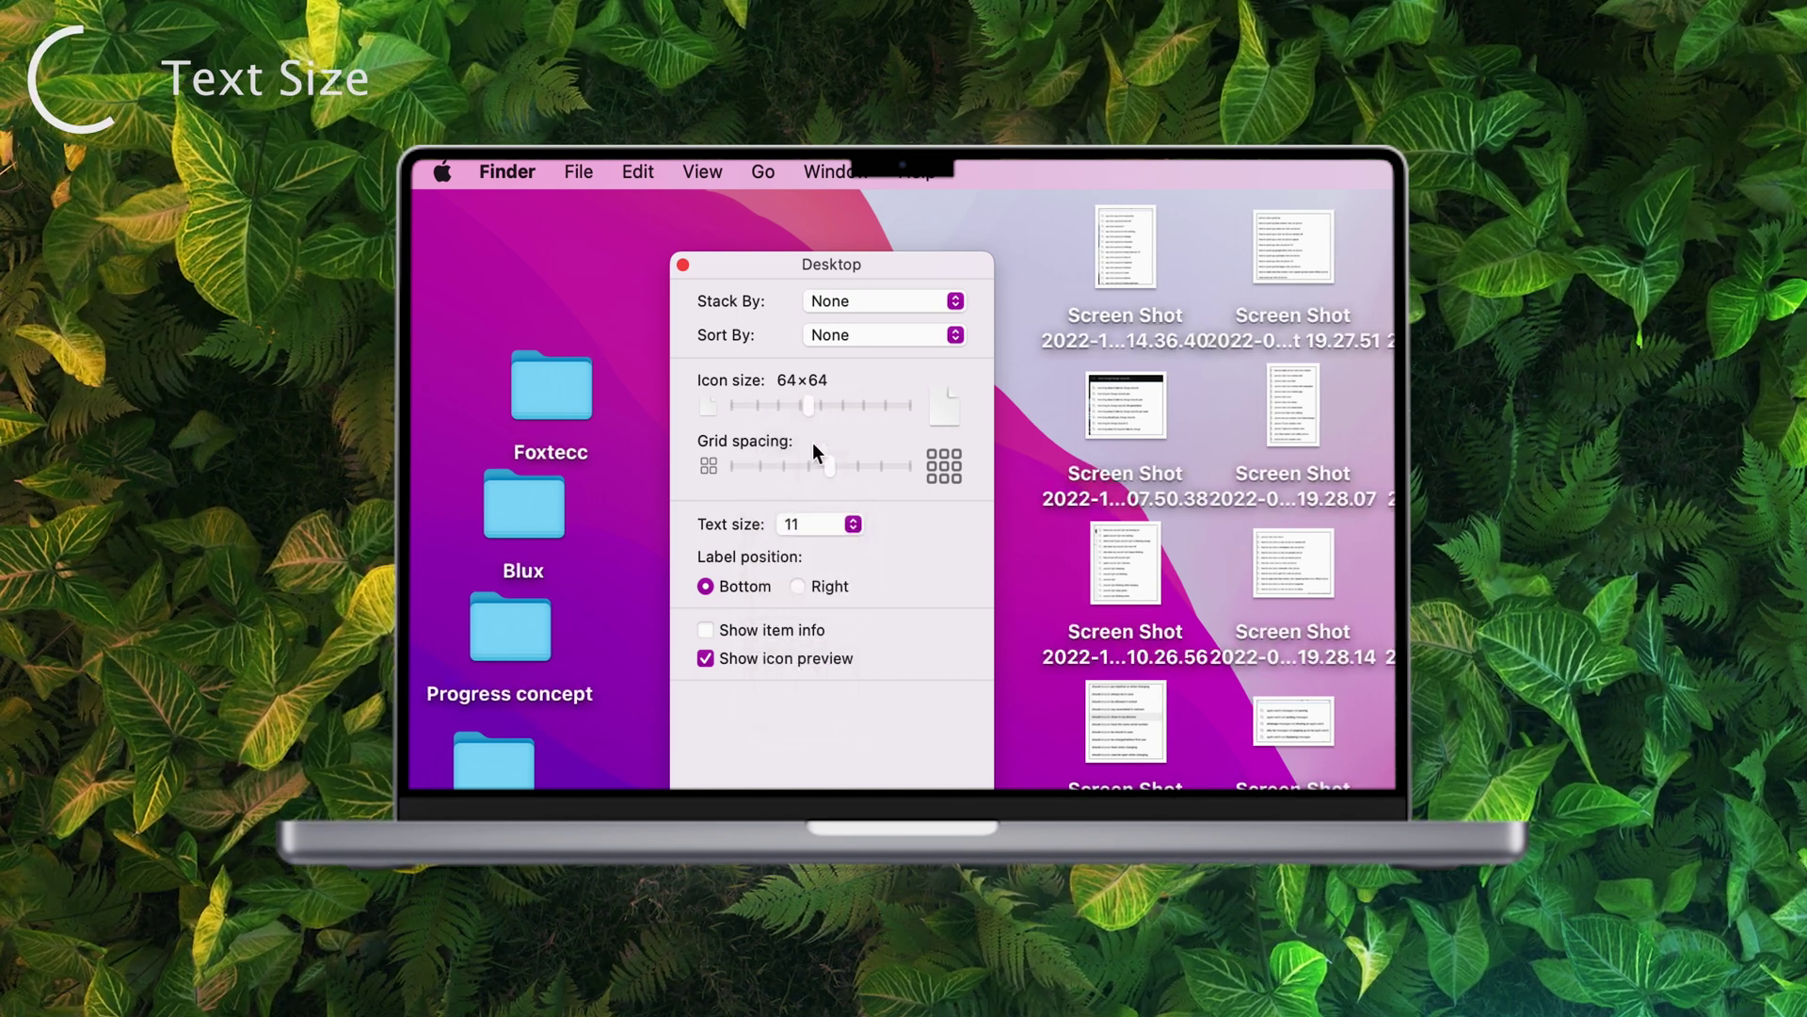
left_click(821, 522)
left_click(770, 268)
Set the desktop label text size to 10 and close the Desktop view options
left_click_drag(770, 268, 833, 237)
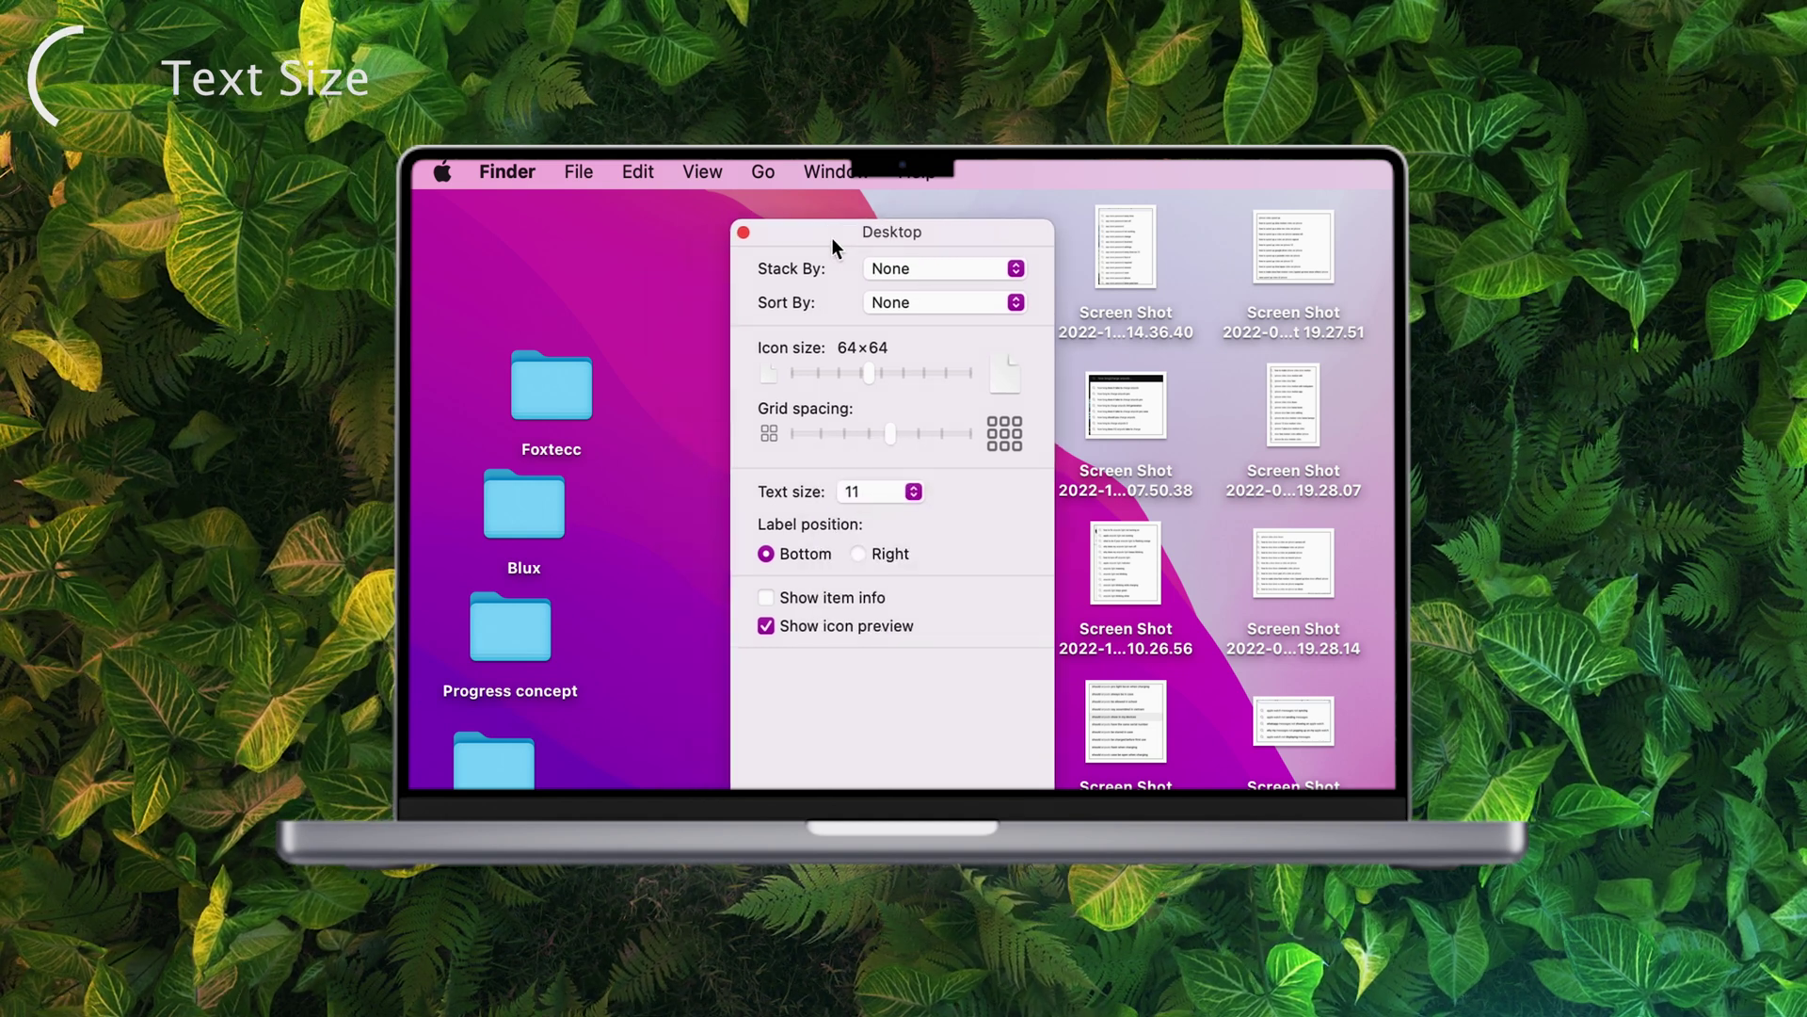
left_click(913, 492)
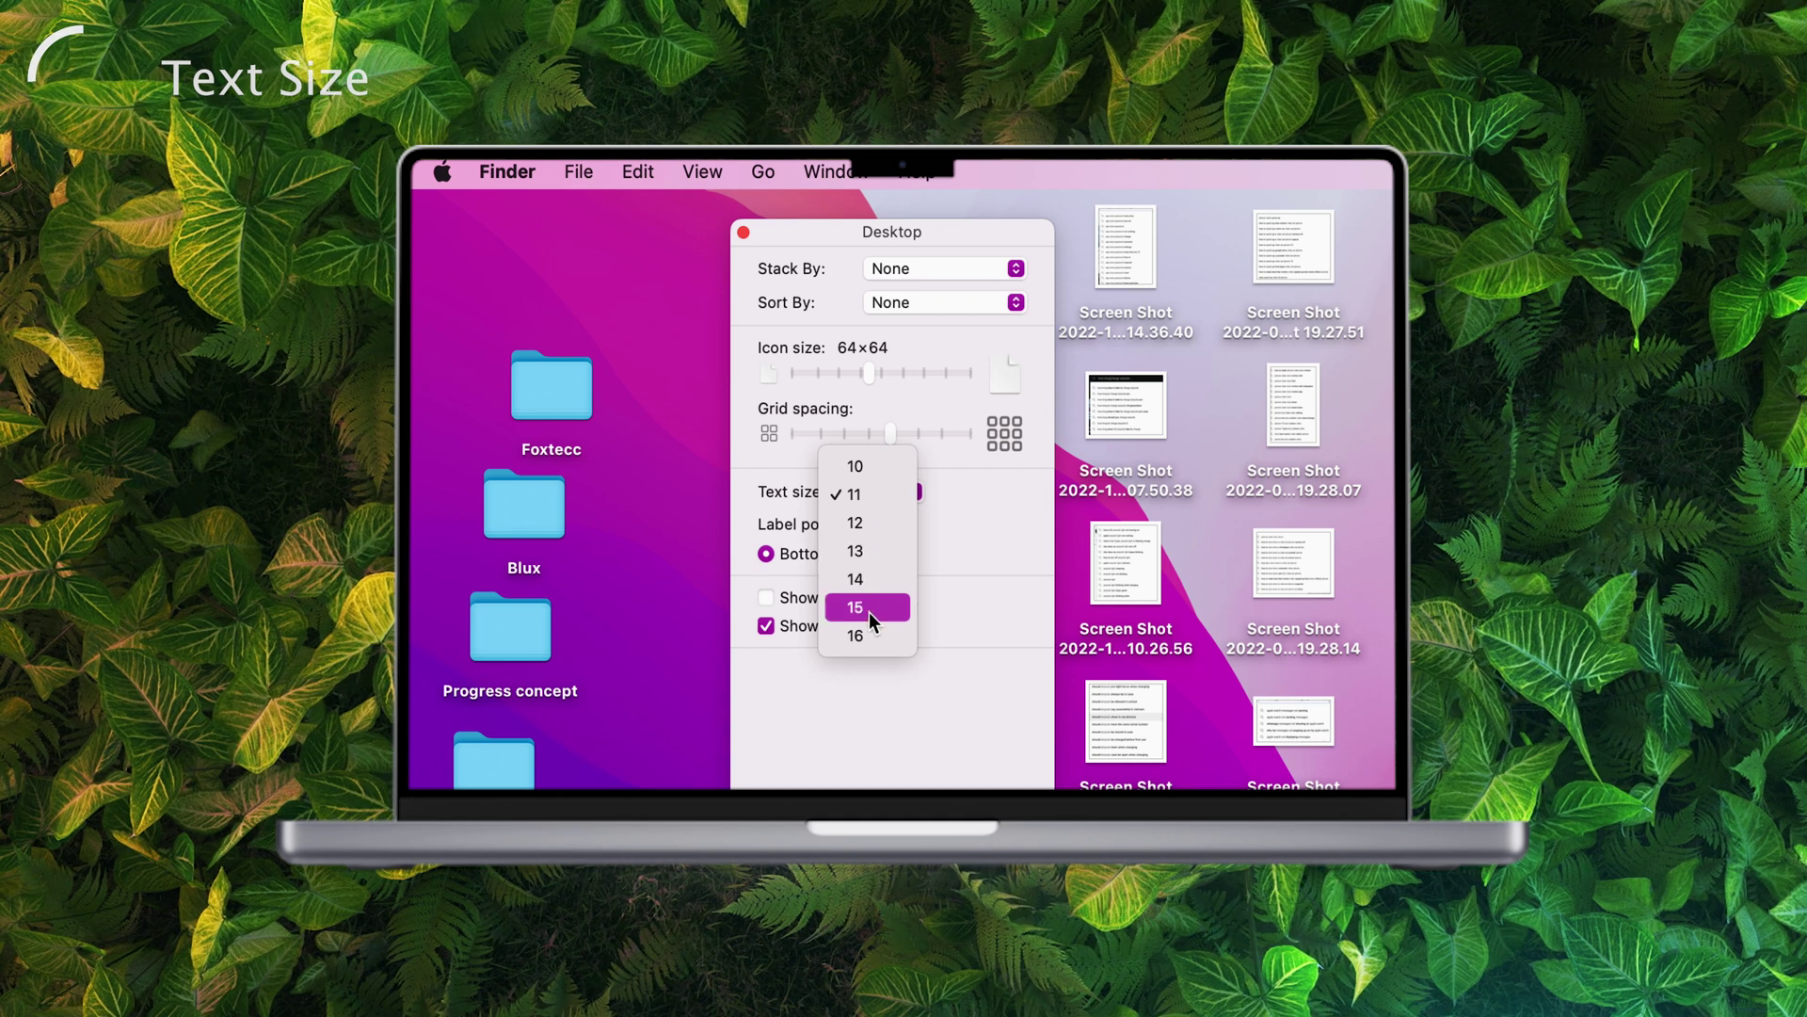
left_click(868, 610)
left_click(884, 484)
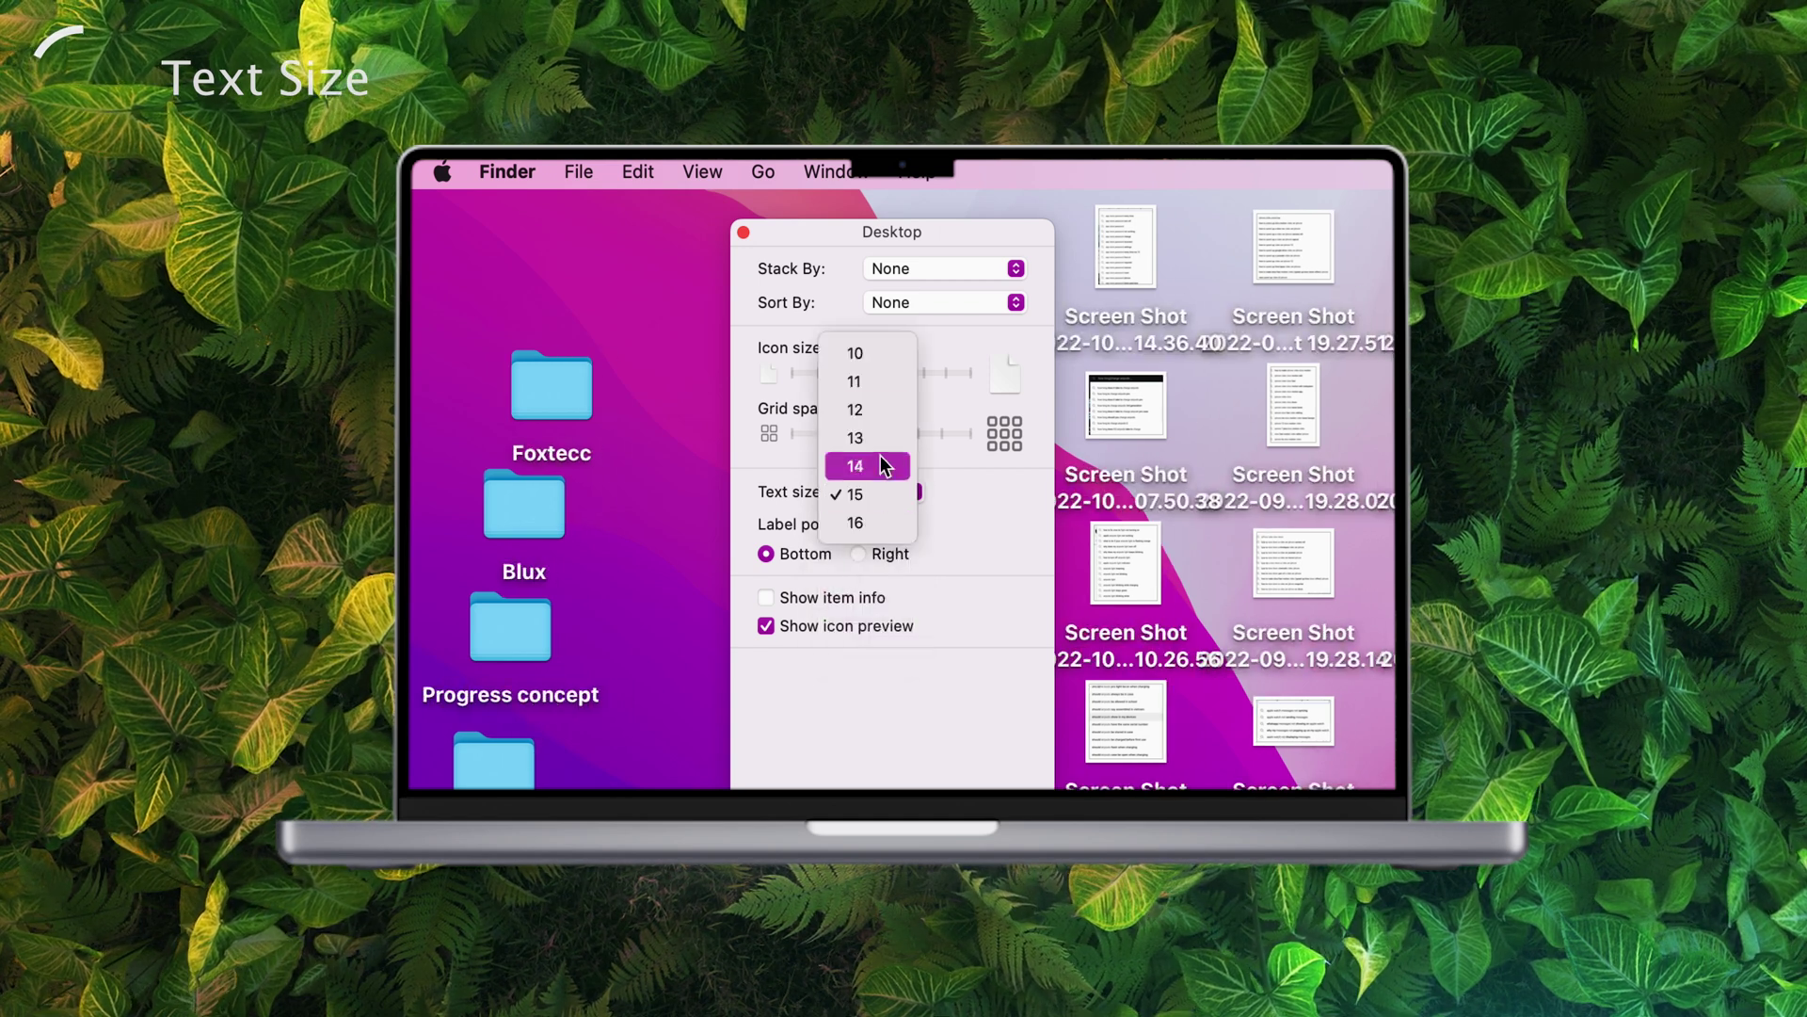
left_click(870, 353)
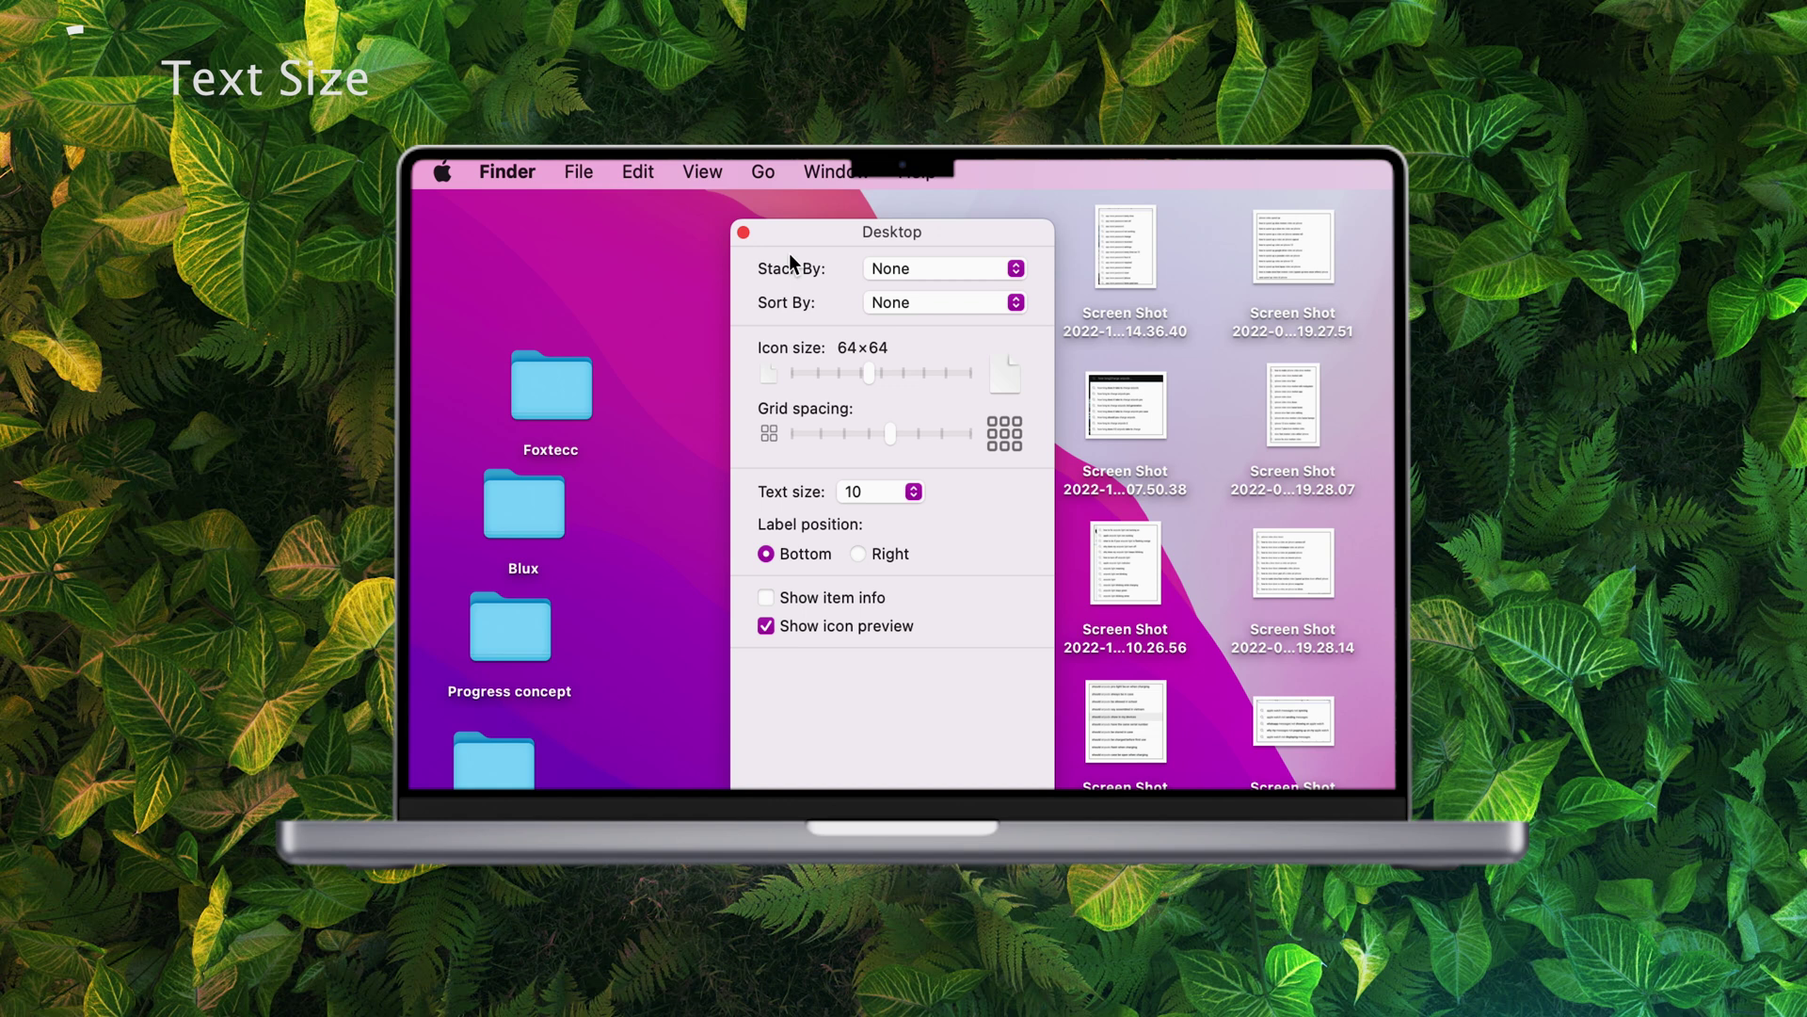
left_click(743, 231)
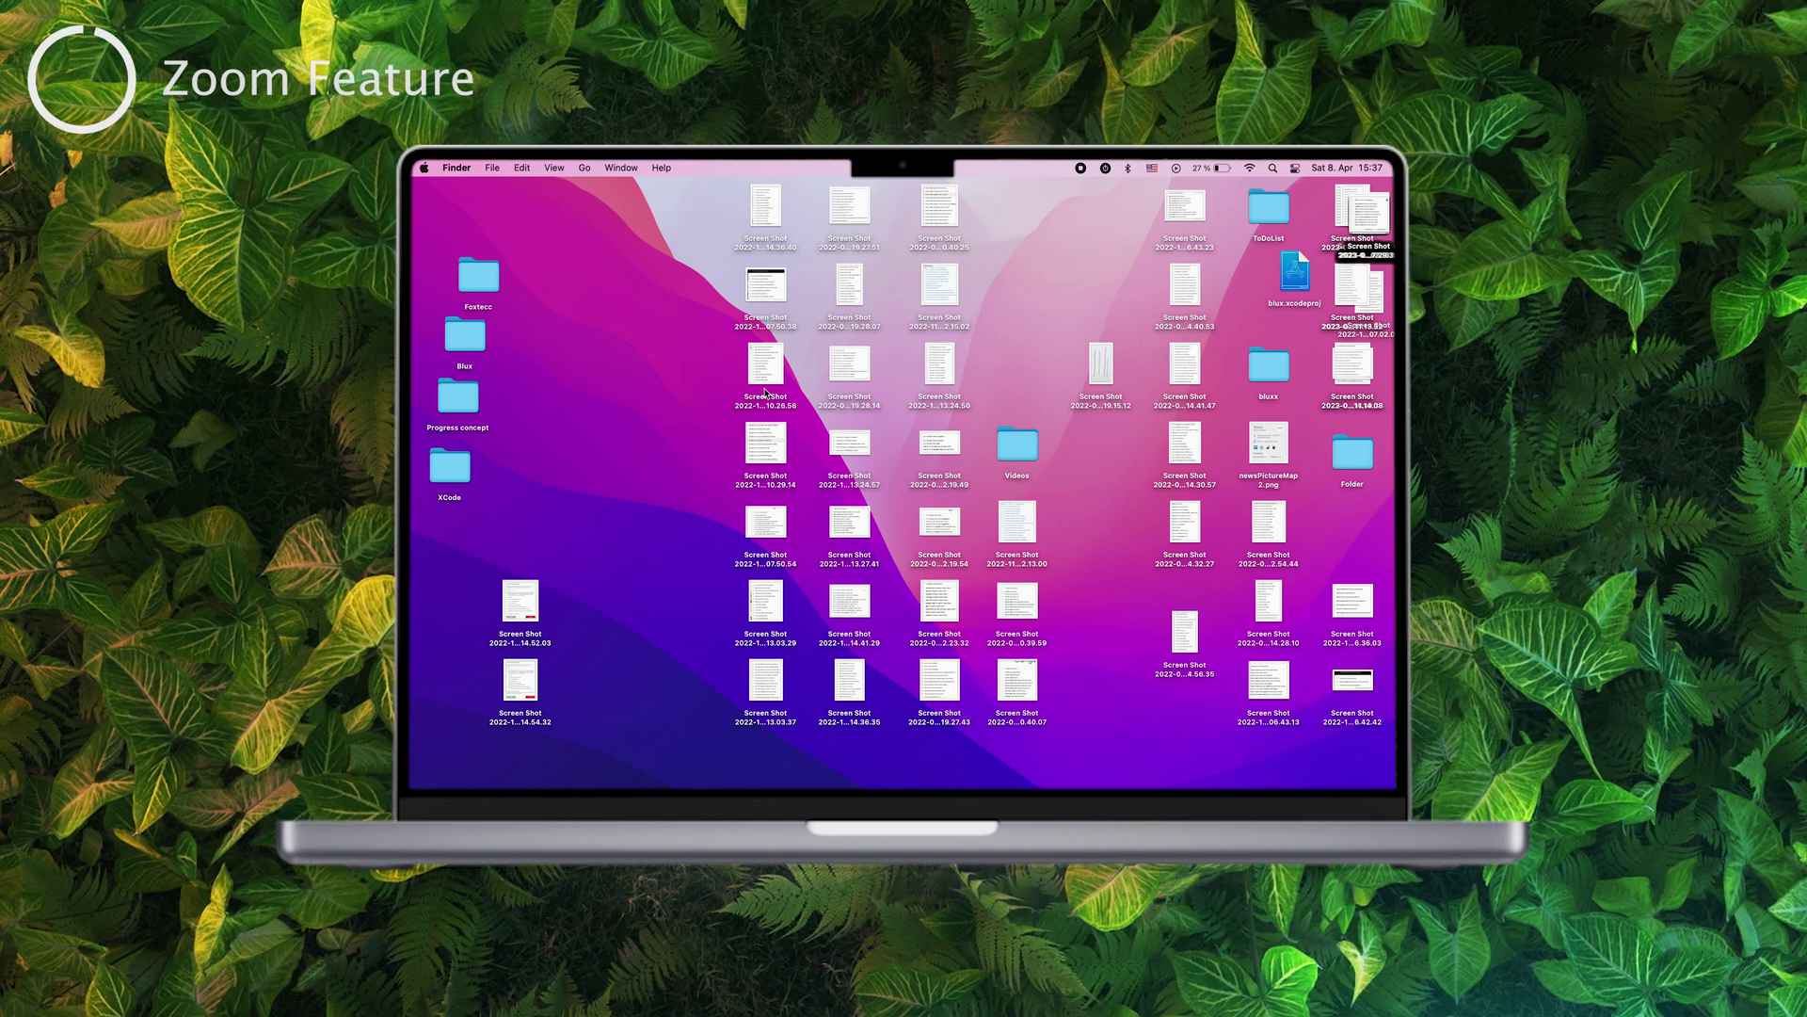
Shrink the desktop icons with Command-minus, then zoom the screen in and back out
scroll(765, 391, "up", 5)
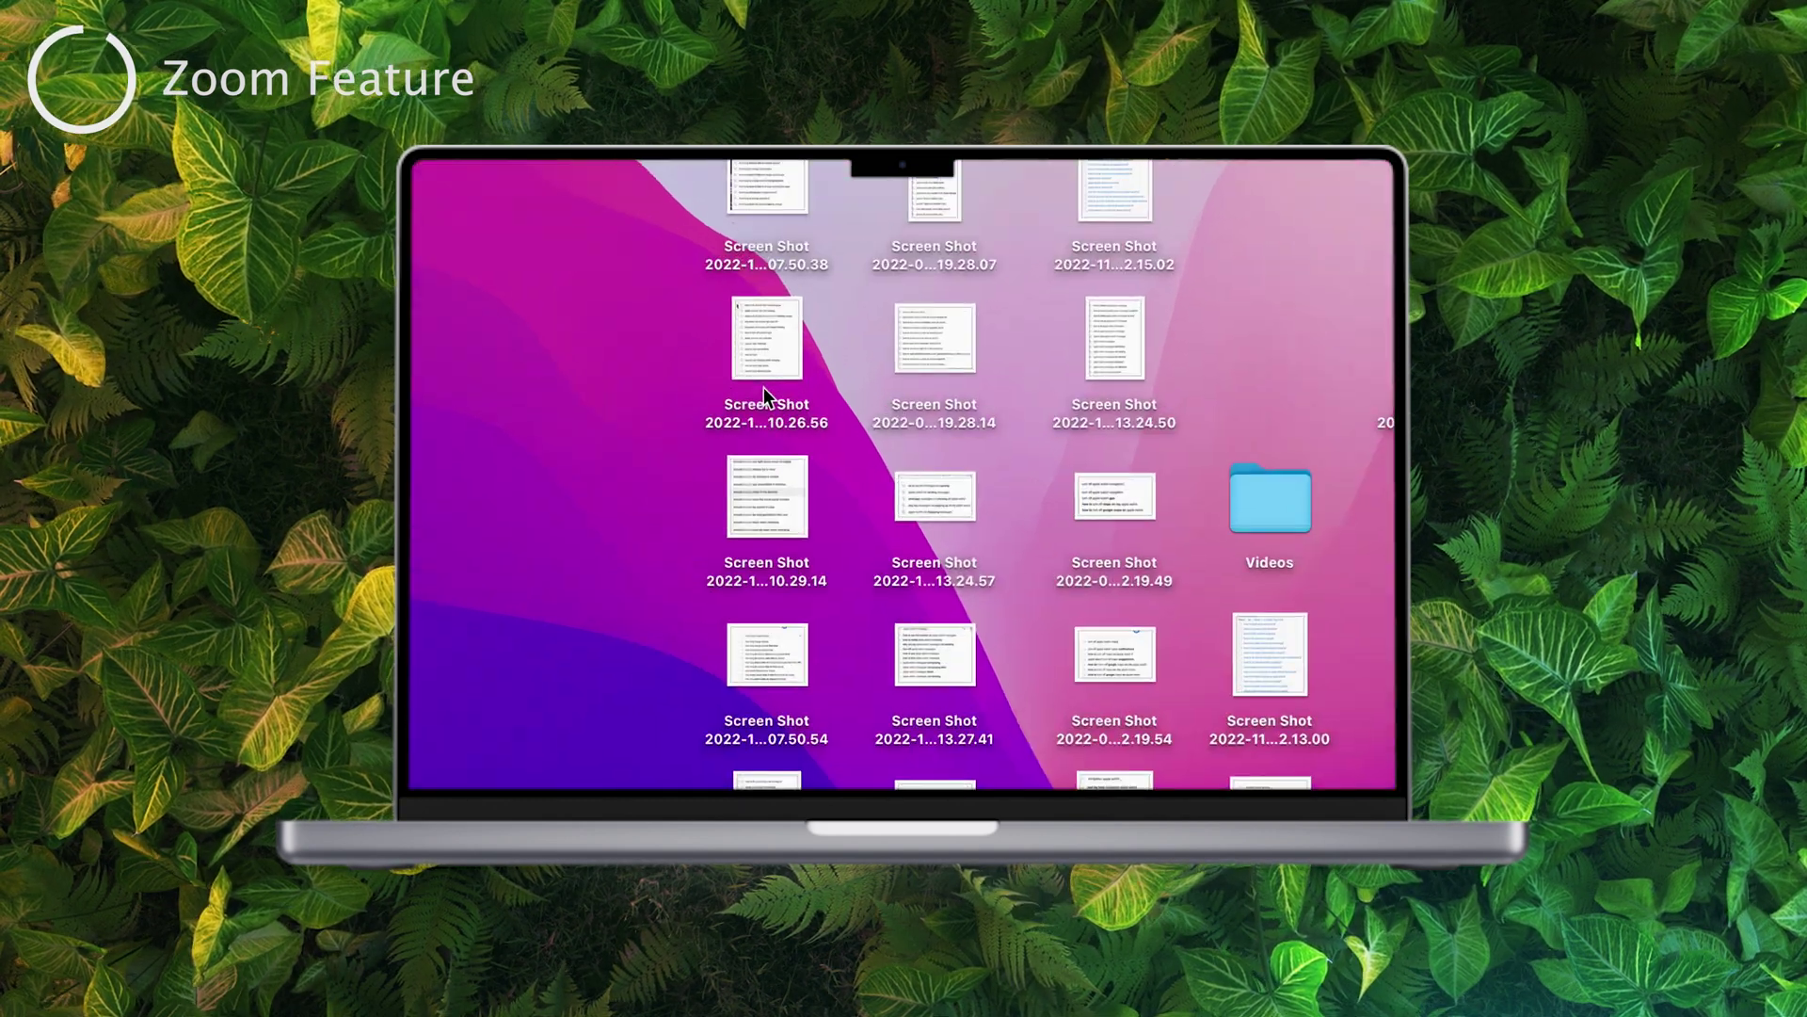
scroll(765, 395, "down", 3)
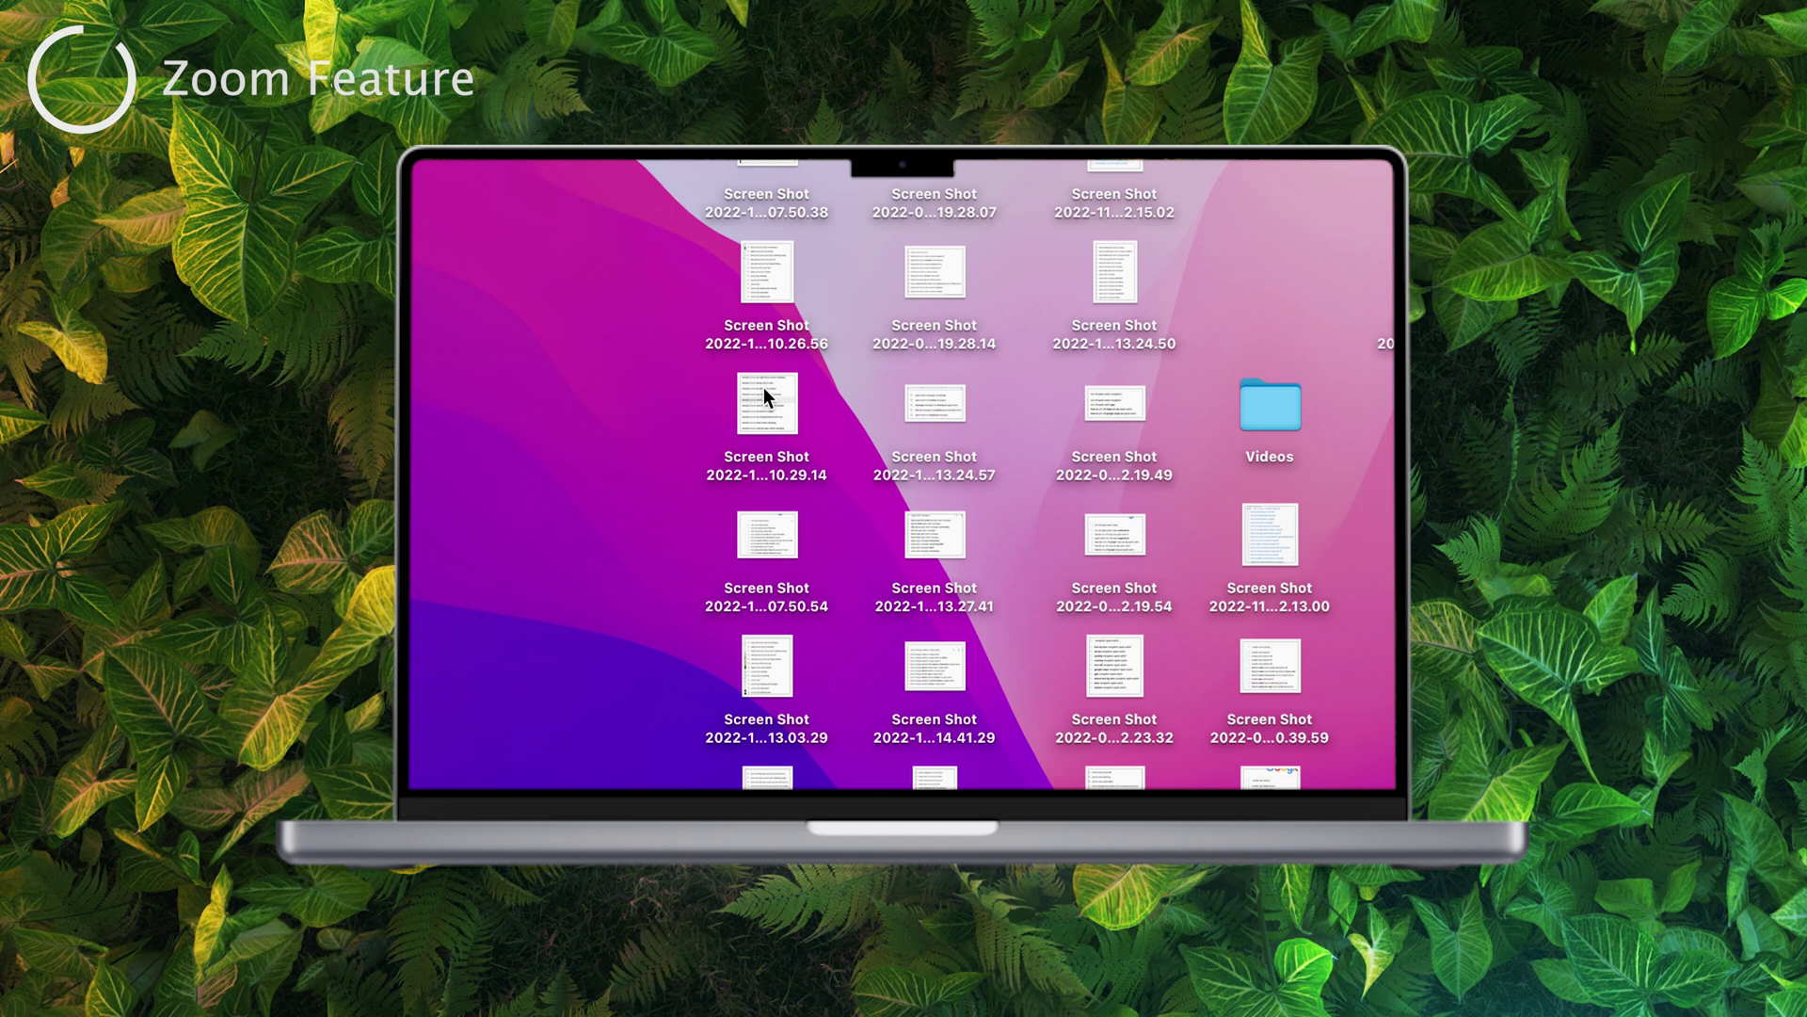
scroll(764, 394, "down", 2)
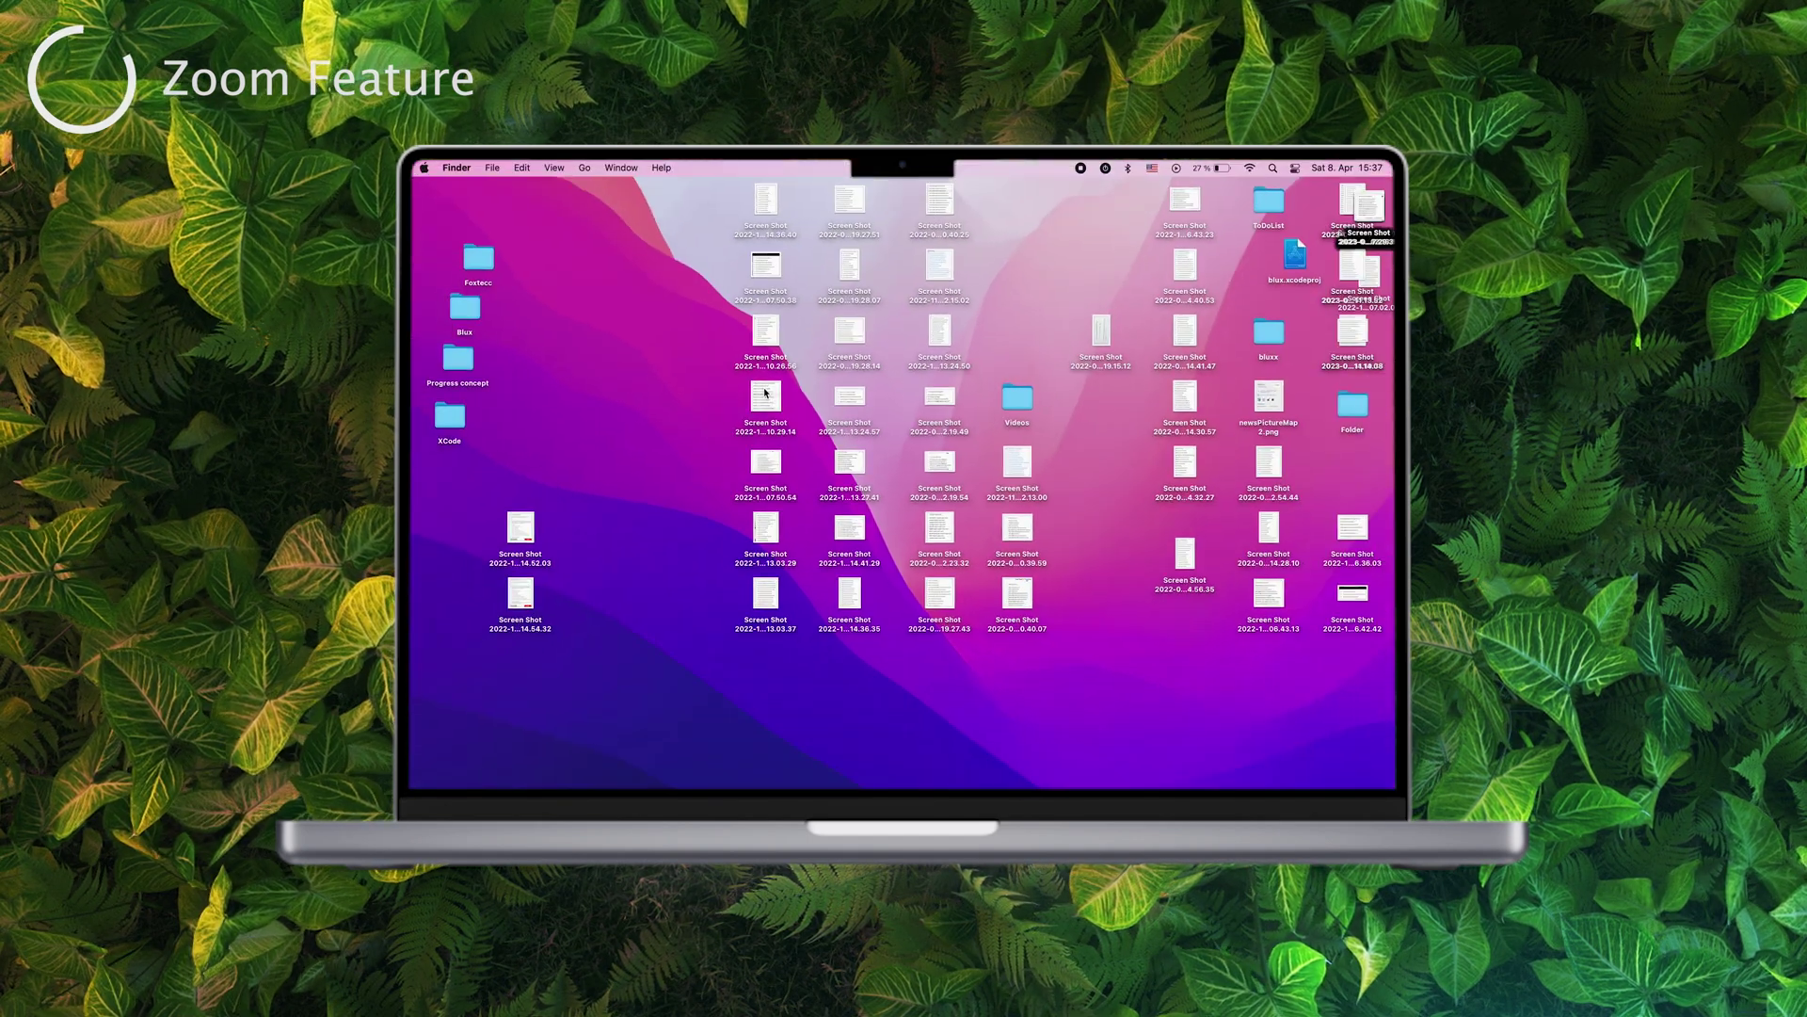
key("super+minus")
key("super+minus")
key("alt+super+equal")
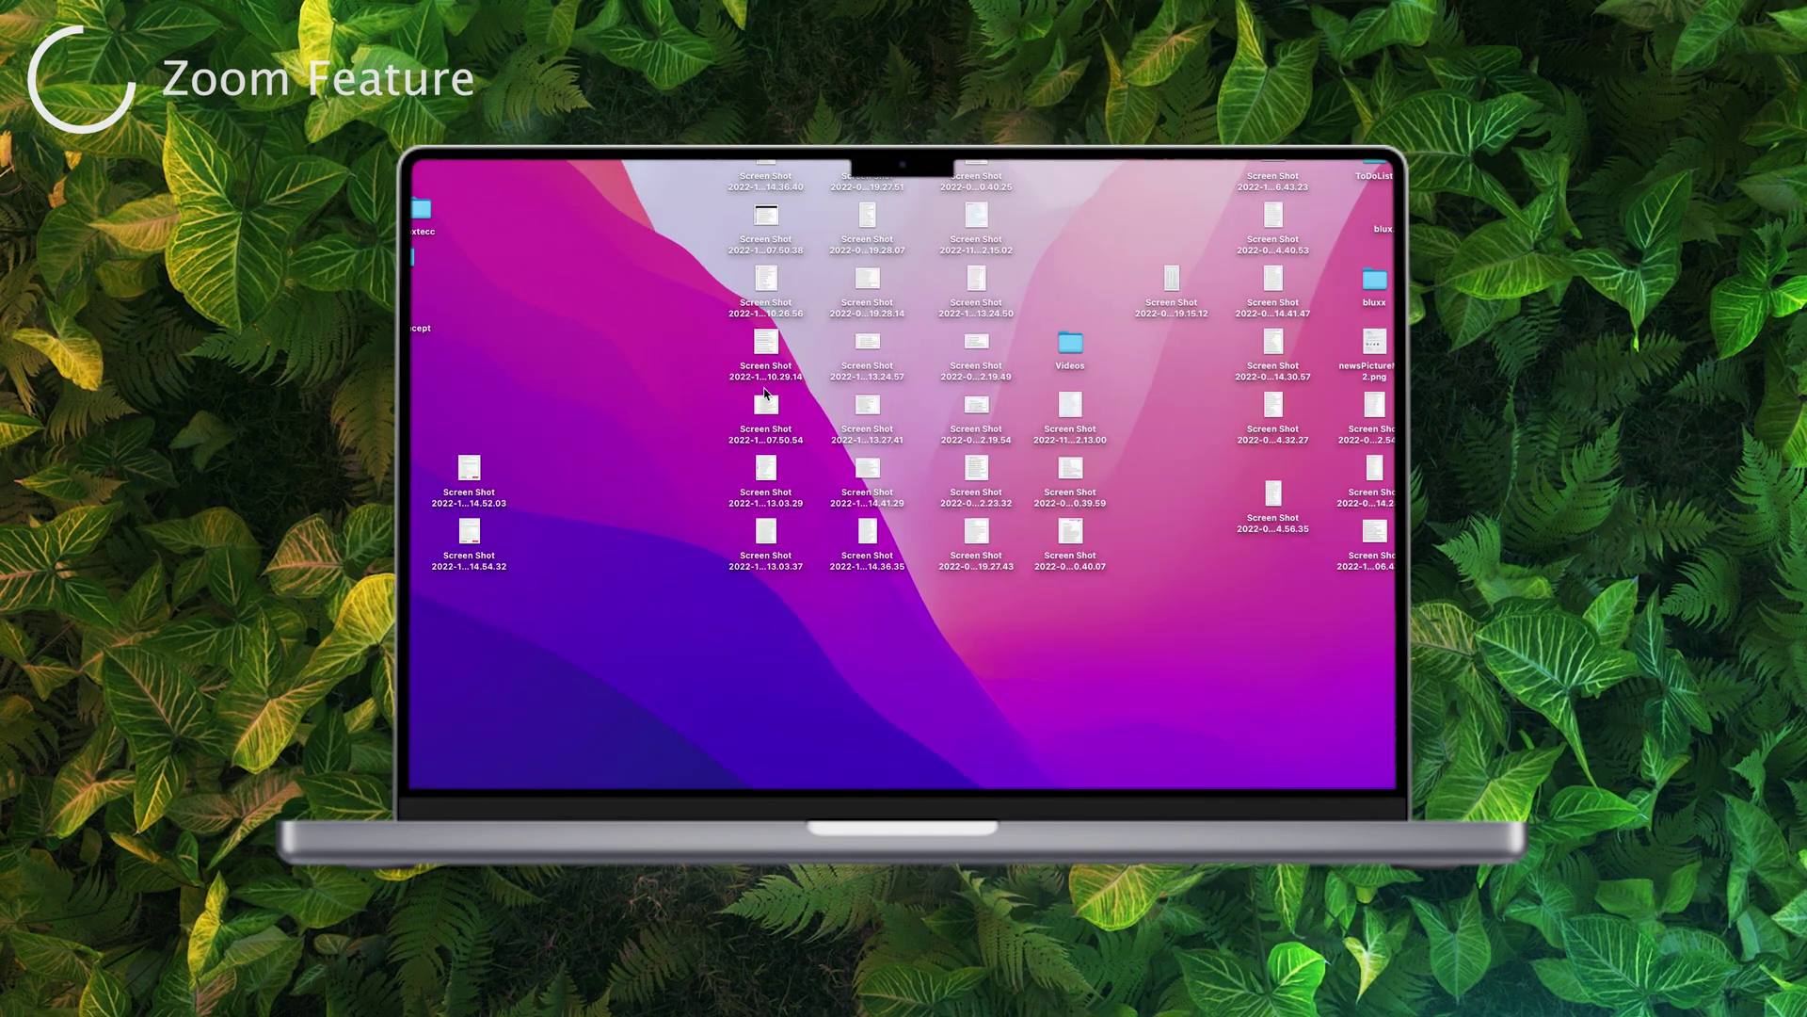
key("alt+super+minus")
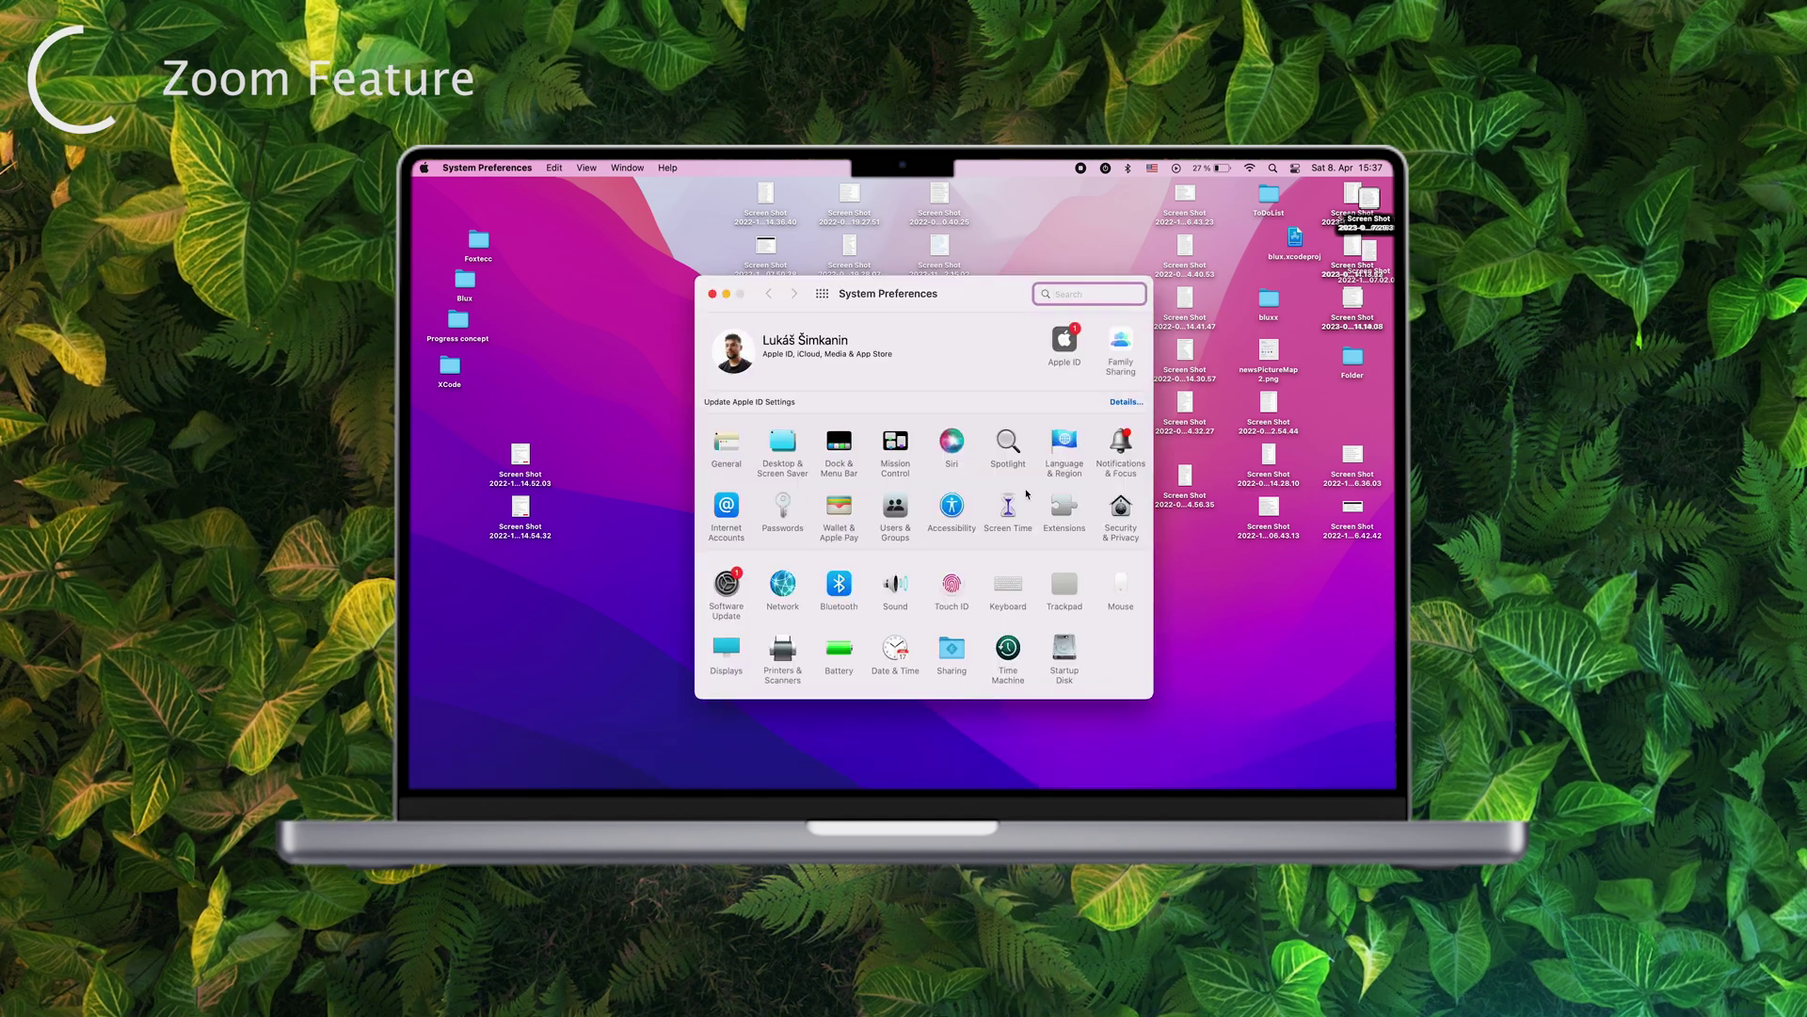
Open Accessibility > Zoom, showing 'Use keyboard shortcuts to zoom' enabled
left_click(951, 505)
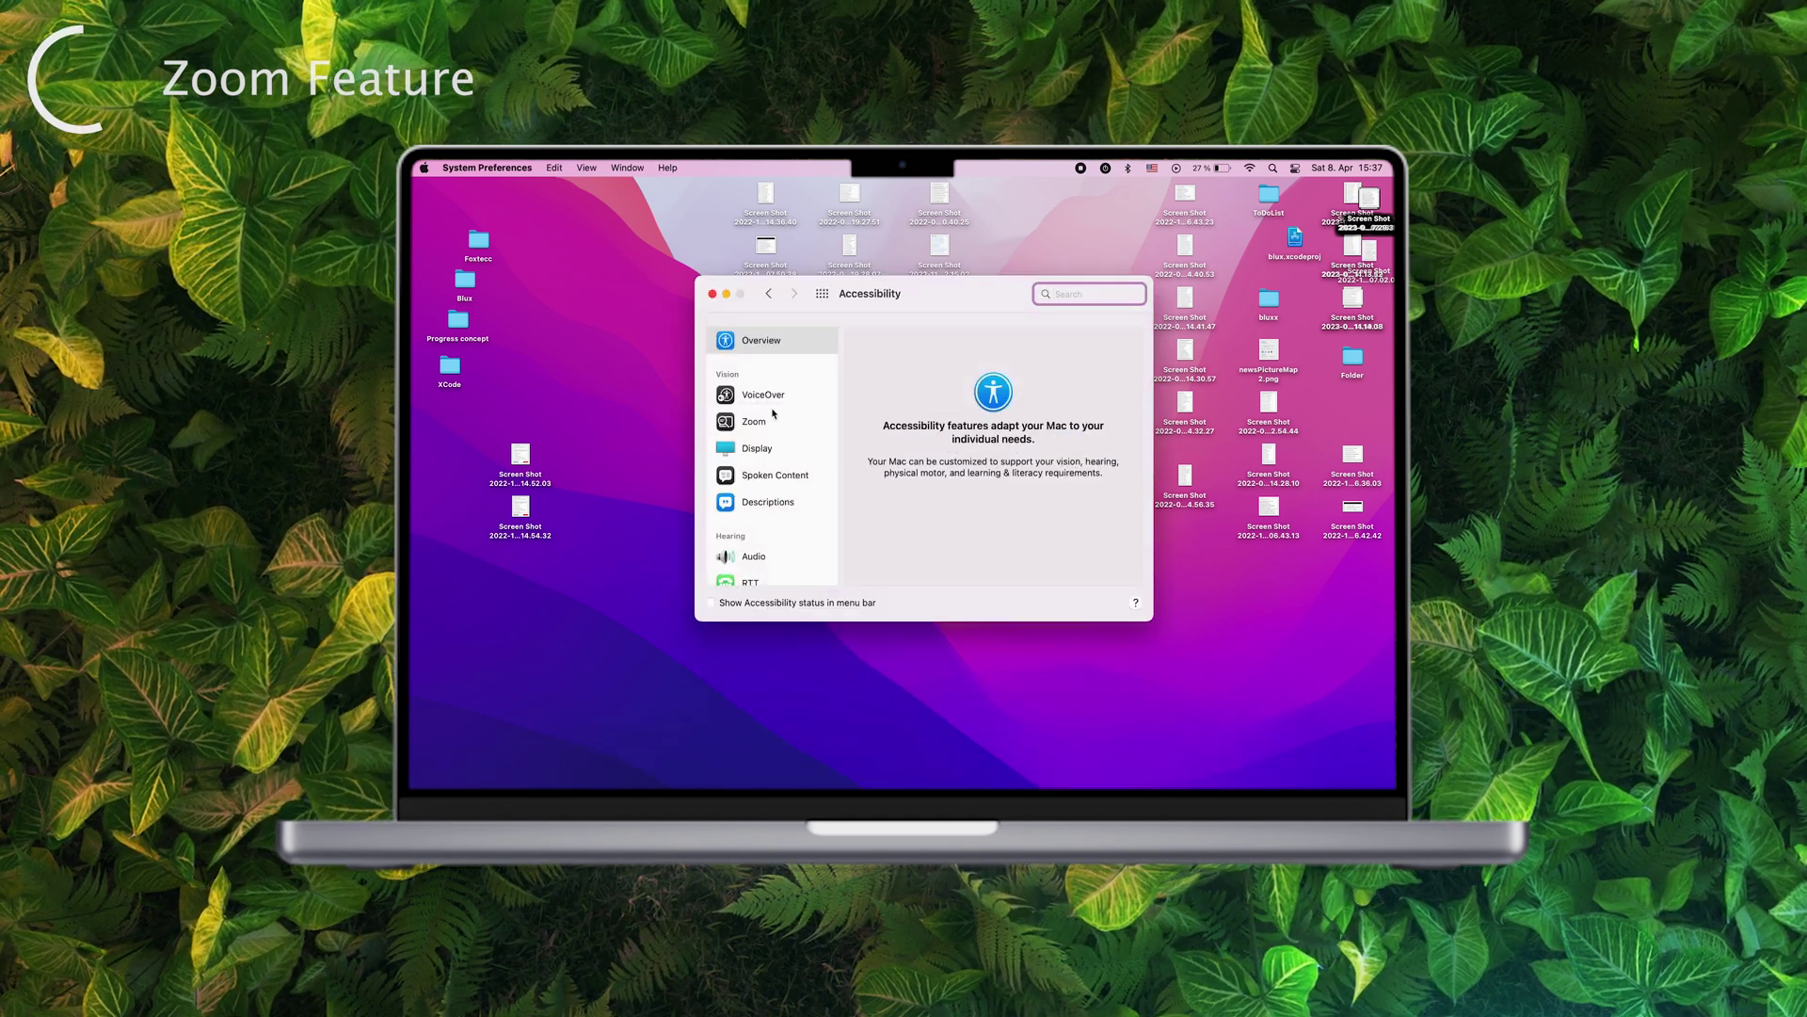
left_click(760, 420)
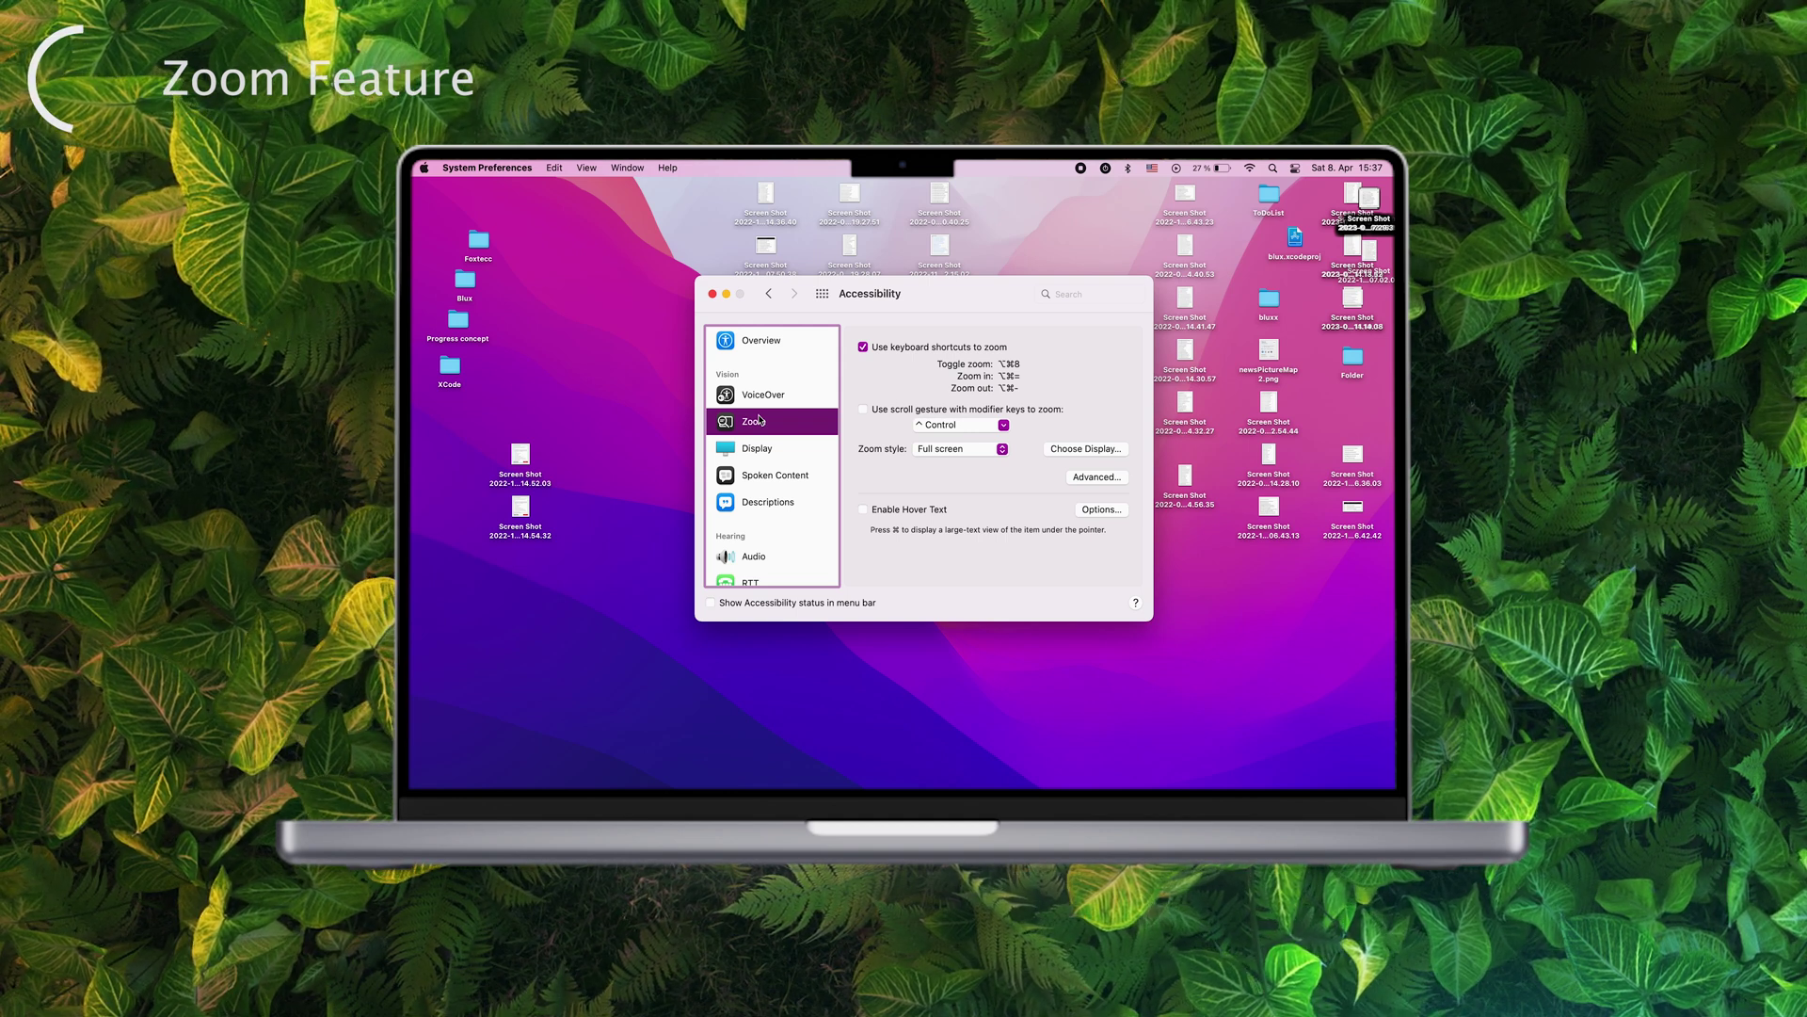
key("XF86AudioRaiseVolume")
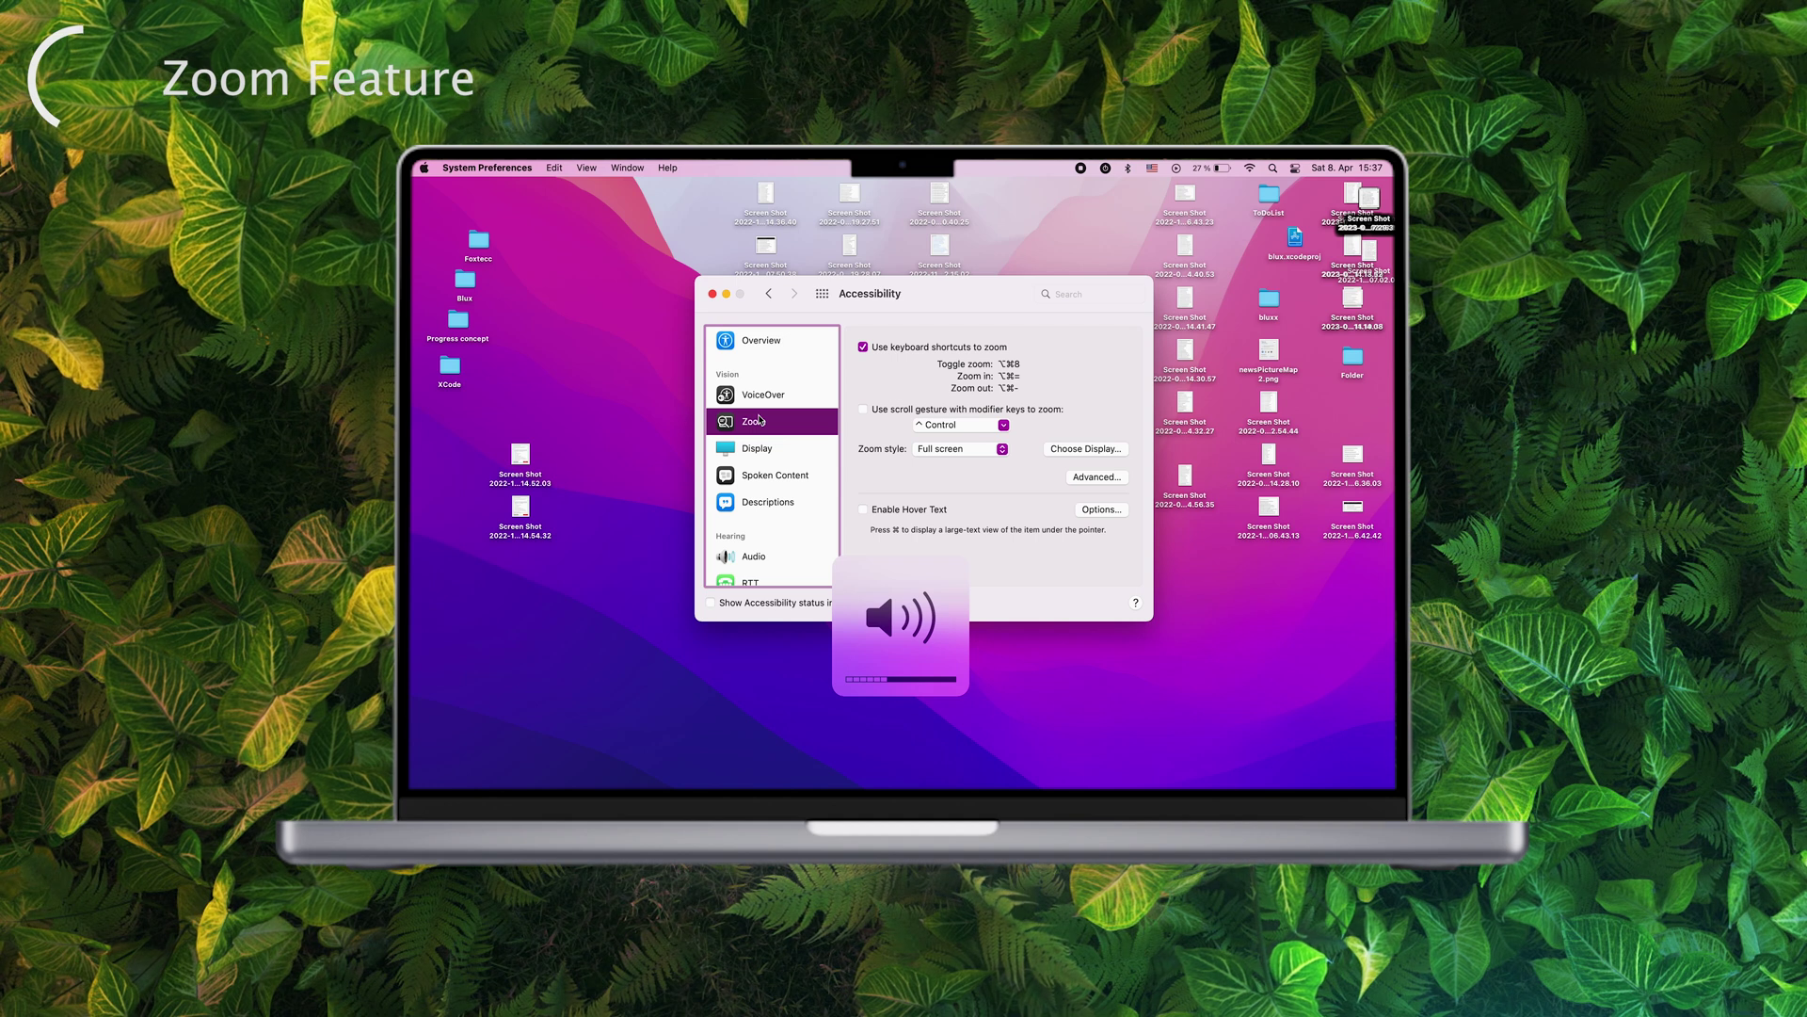